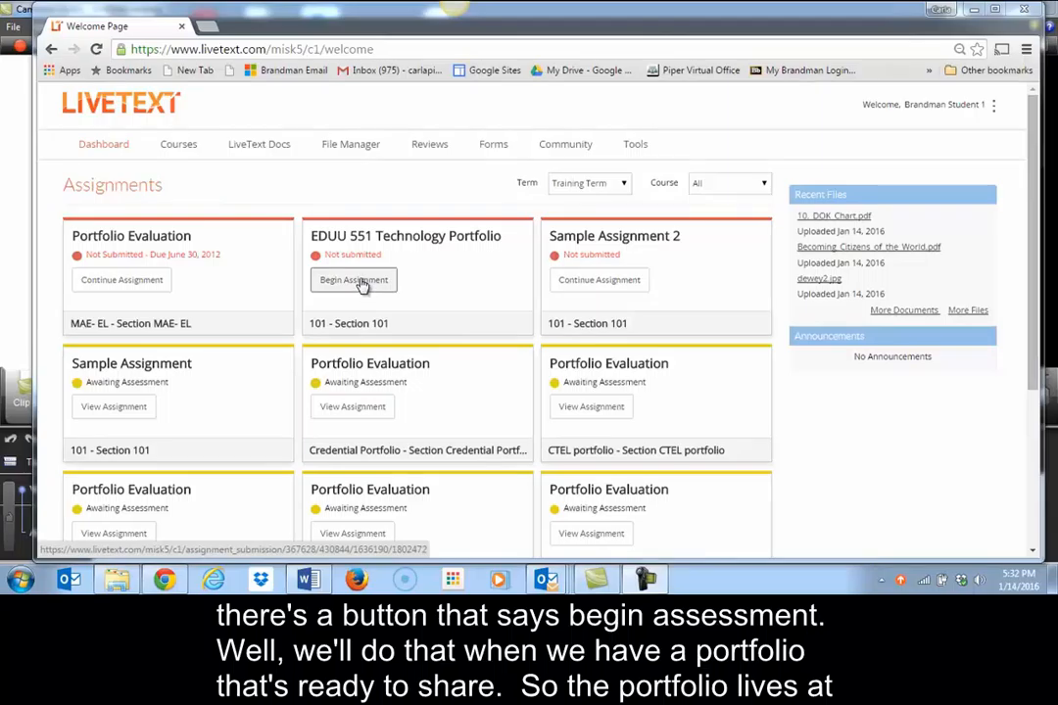
- Start a new LiveText document and select the EDUU 551 Technology Portfolio template from Brandman University's Portfolio Templates
click(260, 146)
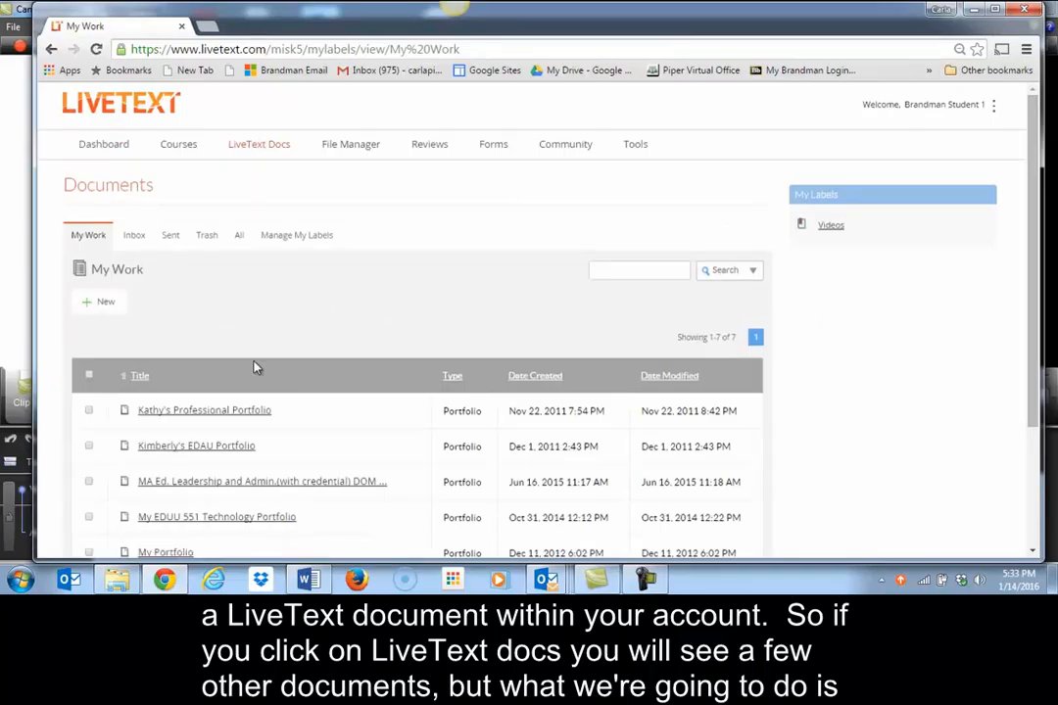
click(95, 307)
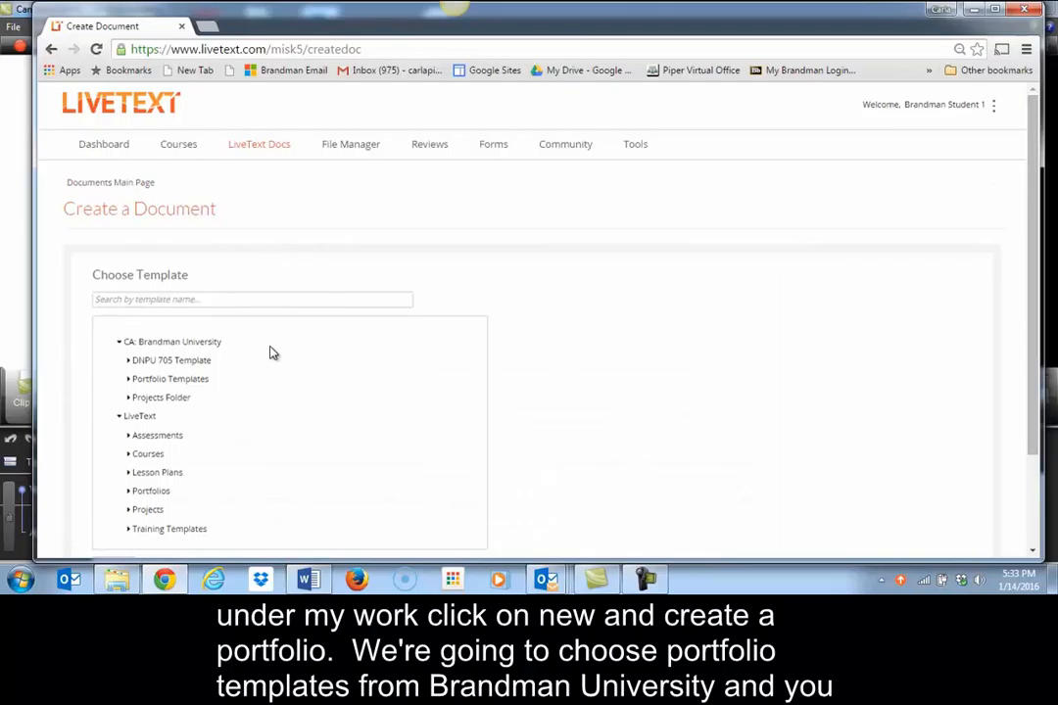
scroll(273, 352, down, 1)
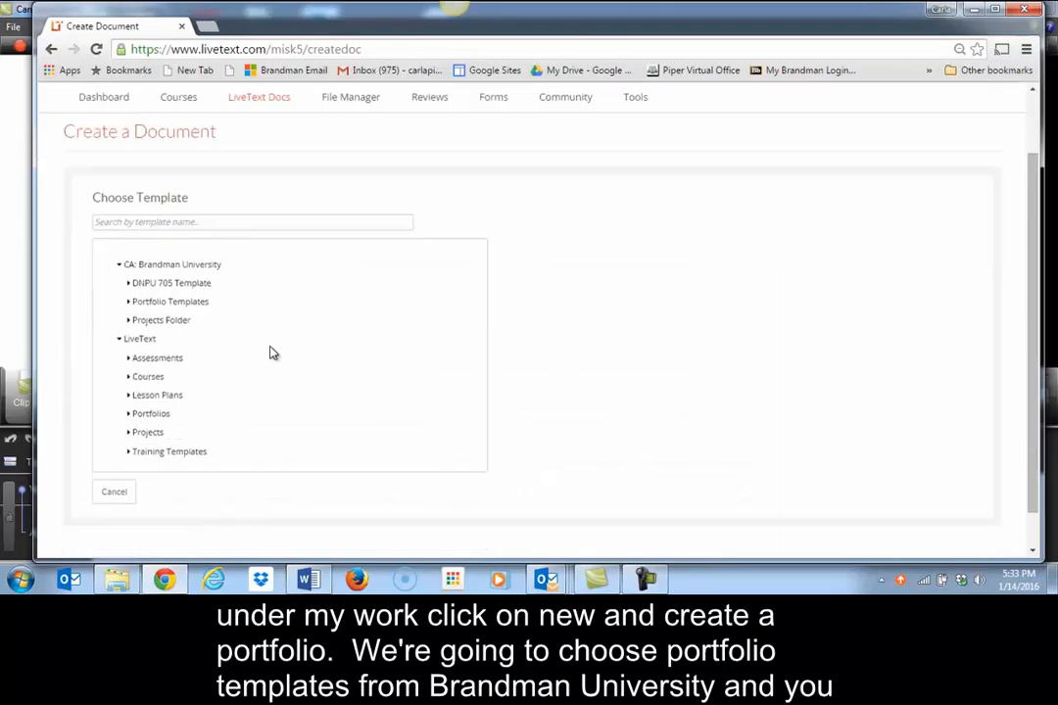
click(203, 305)
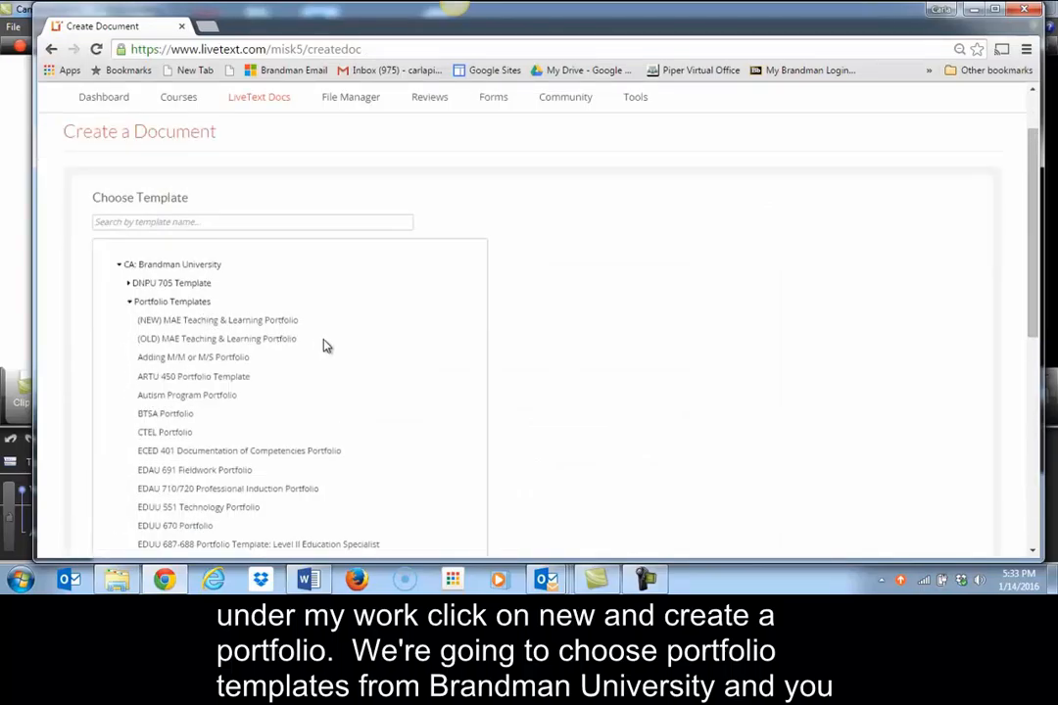
scroll(326, 345, down, 2)
scroll(326, 344, down, 1)
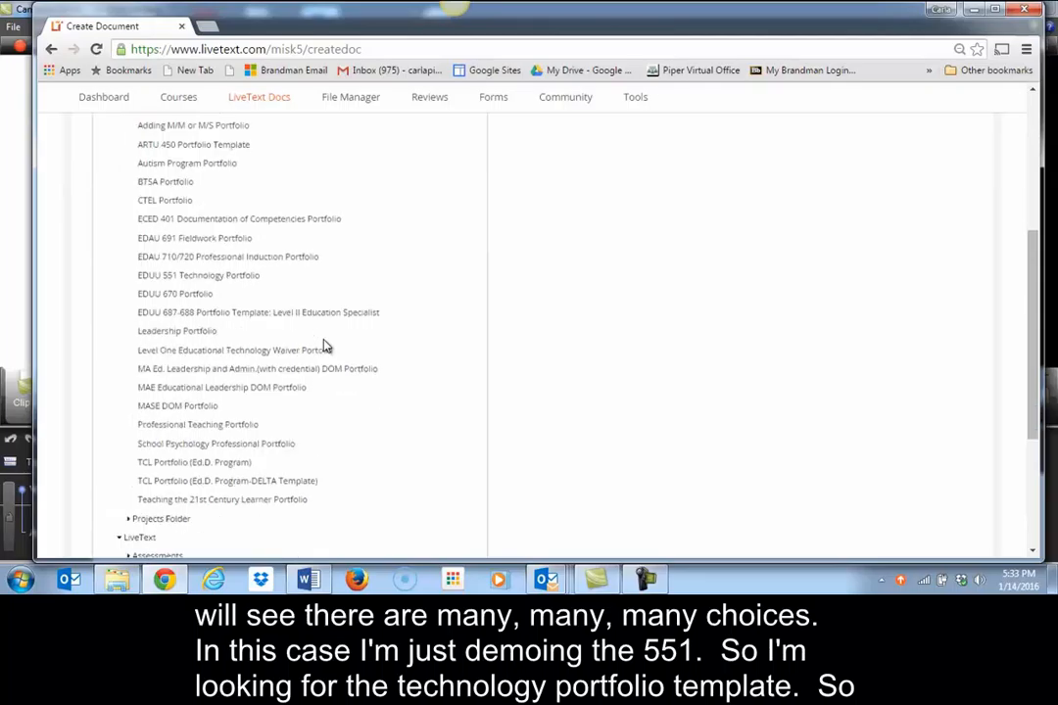
scroll(325, 345, up, 1)
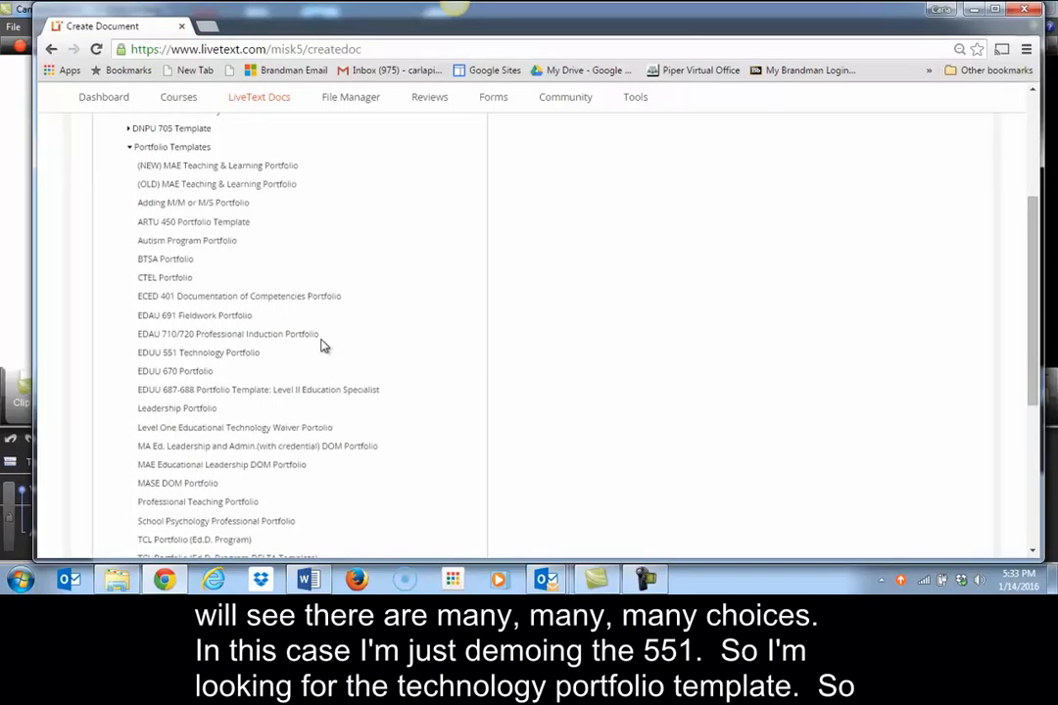
scroll(324, 344, down, 1)
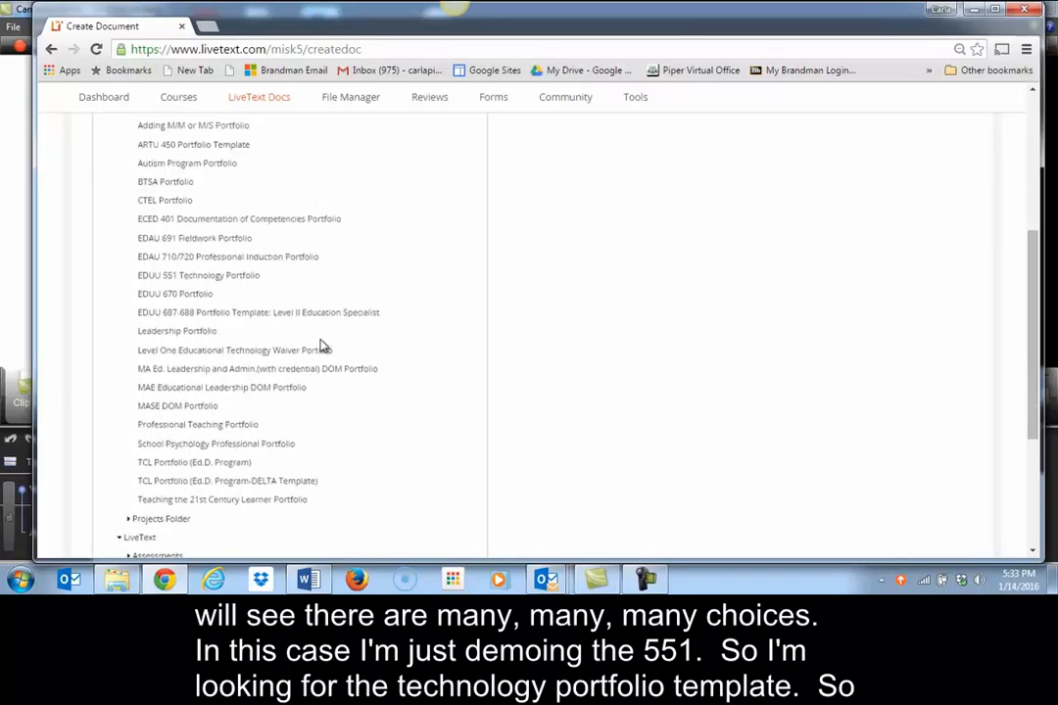
click(246, 279)
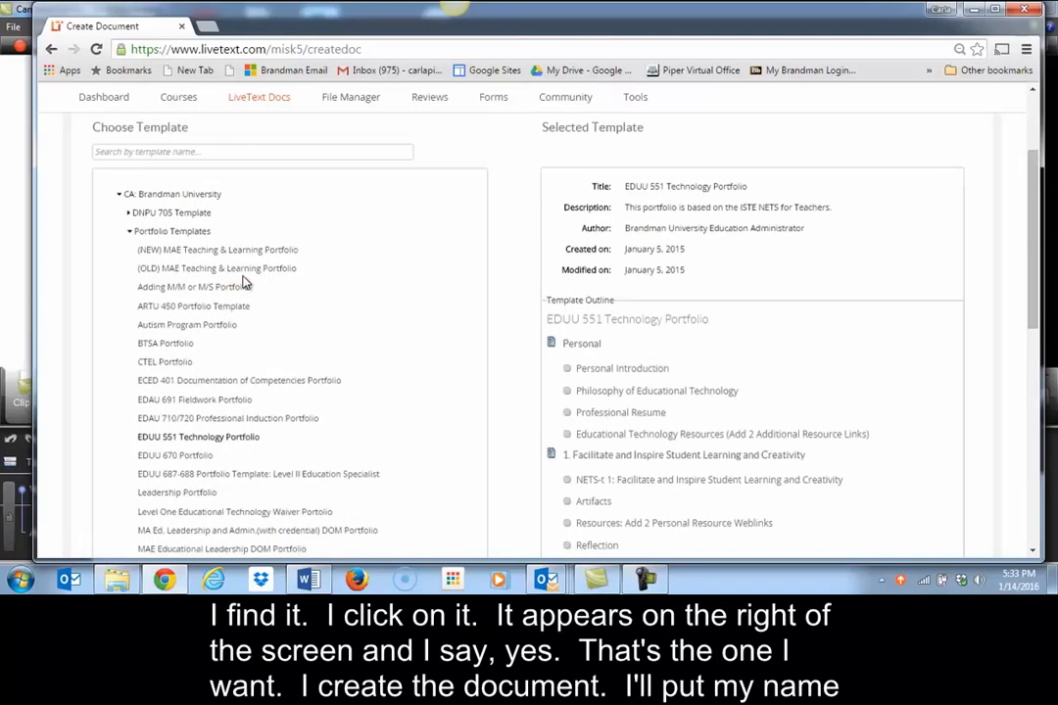
- Create the document from the selected template, putting the owner's full name before "EDUU 551 Technology Portfolio" in the title
drag(1031, 289, 1046, 484)
click(925, 474)
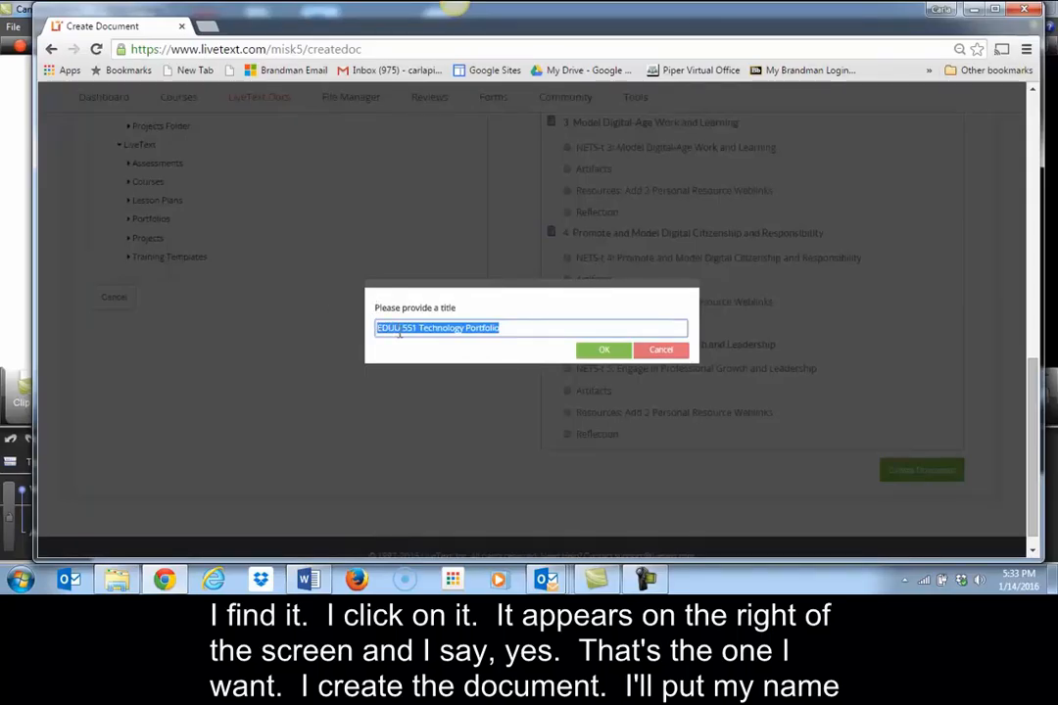
click(444, 330)
drag(377, 329, 405, 327)
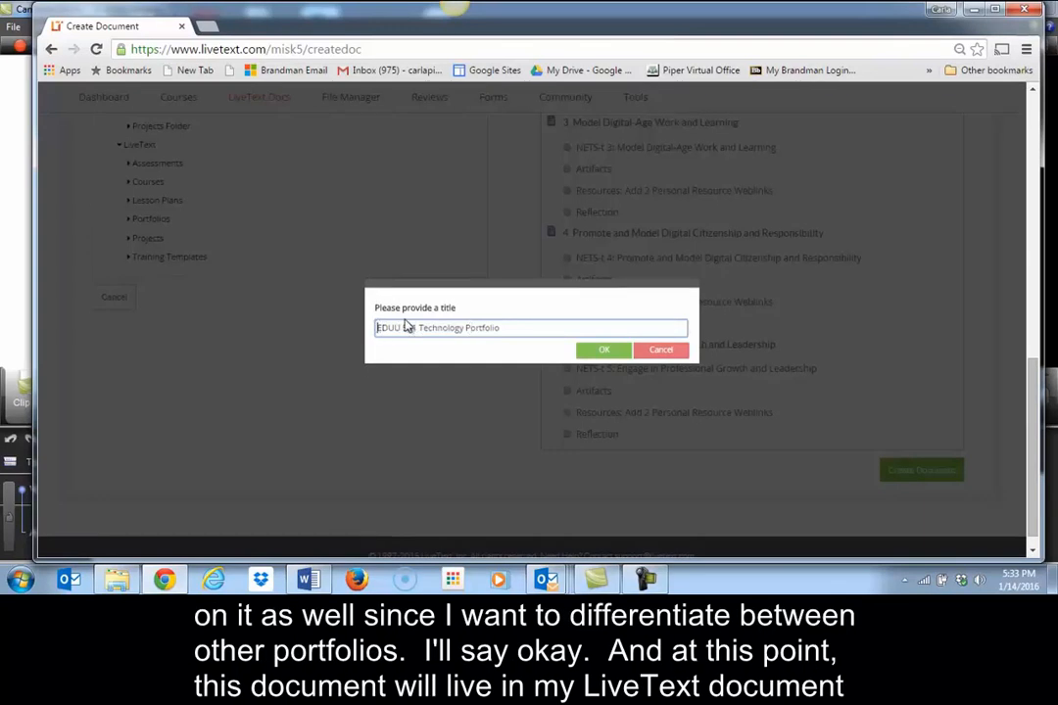
text(Carla F)
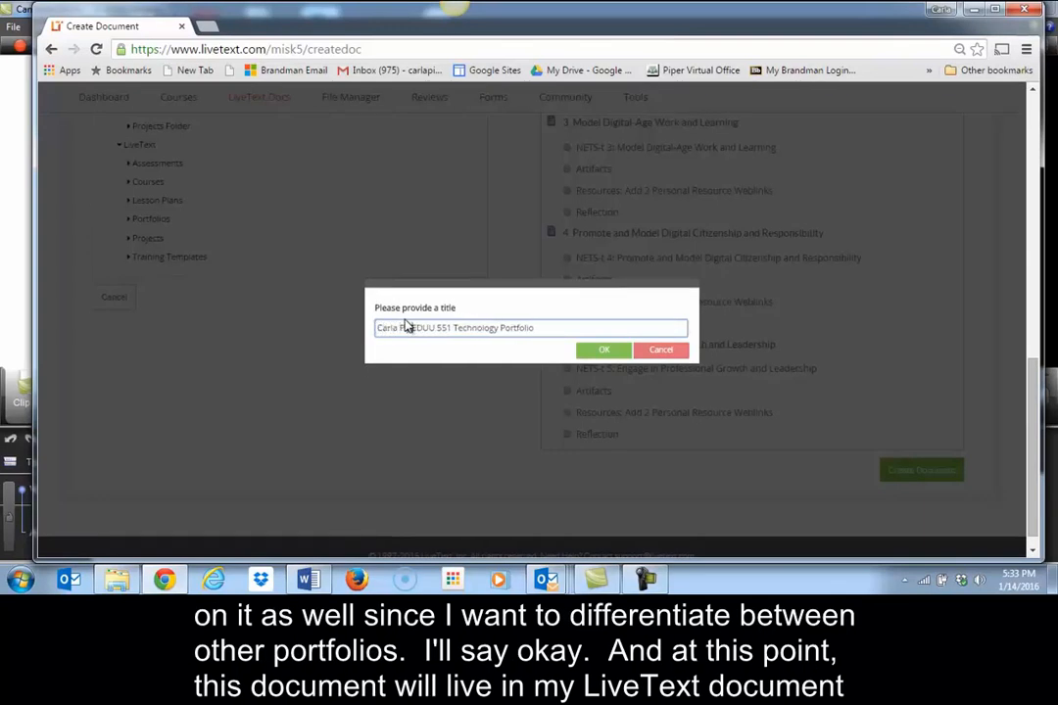
text(iper)
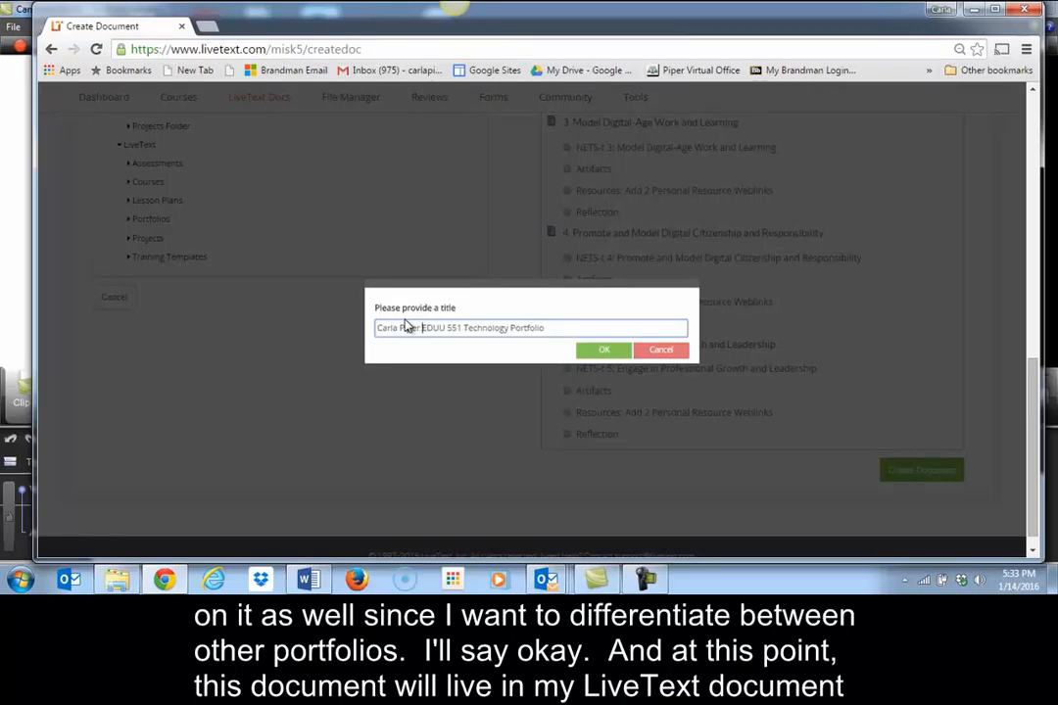
click(605, 351)
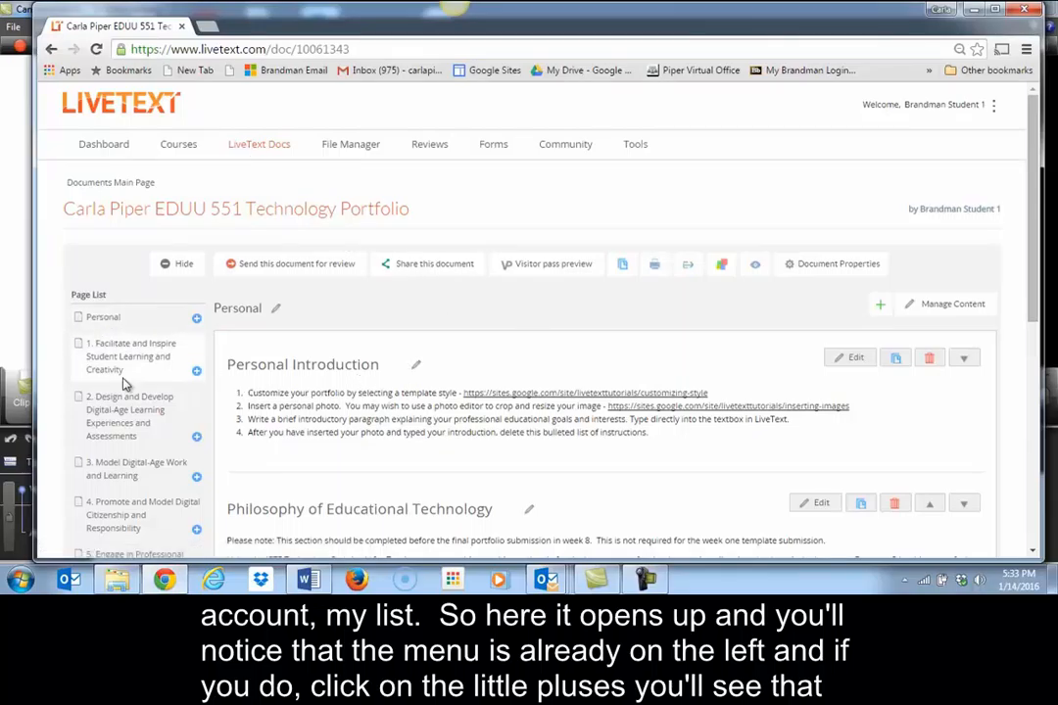
- Expand the Personal page's section list and open the Personal Introduction section for editing
click(196, 321)
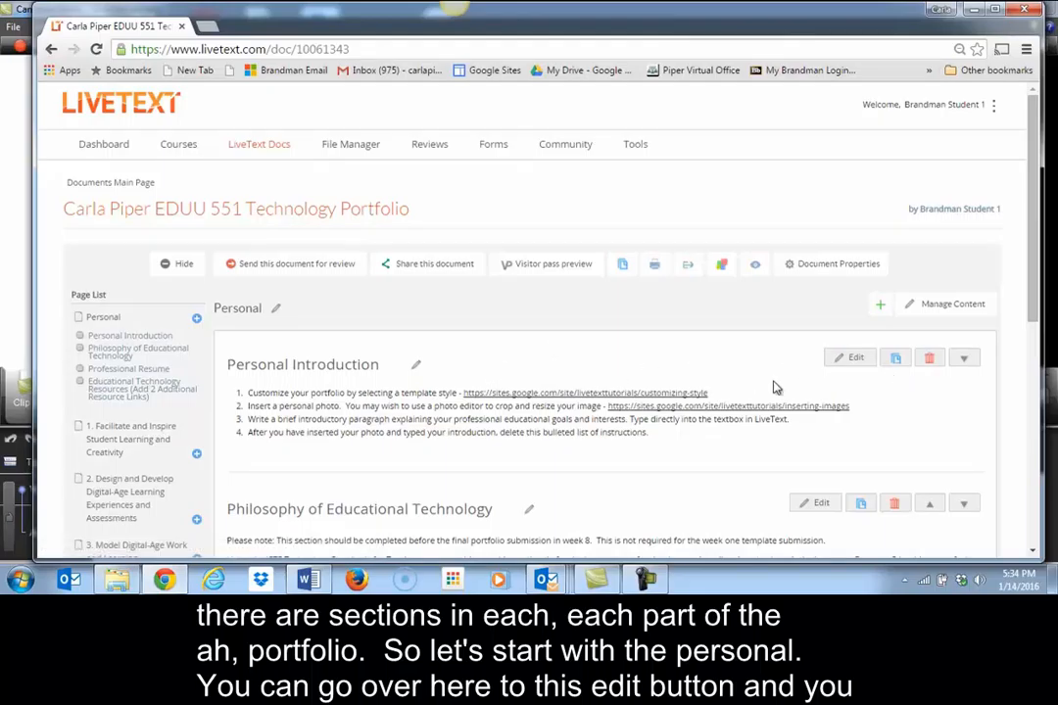
click(858, 365)
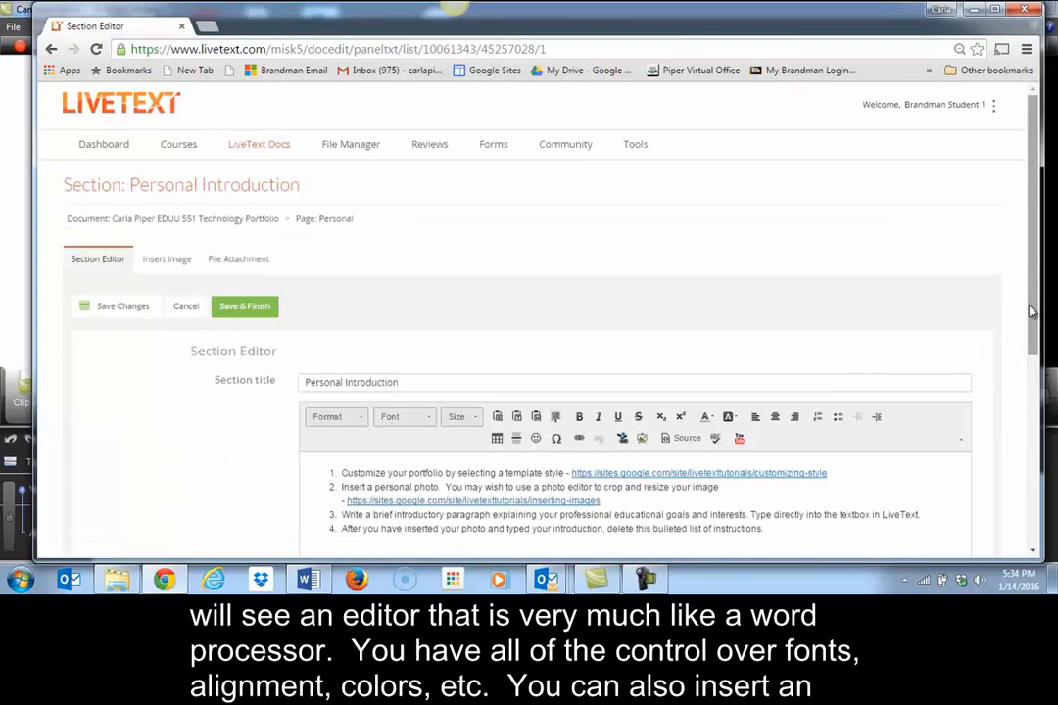
drag(1031, 315, 1032, 322)
scroll(1032, 322, down, 1)
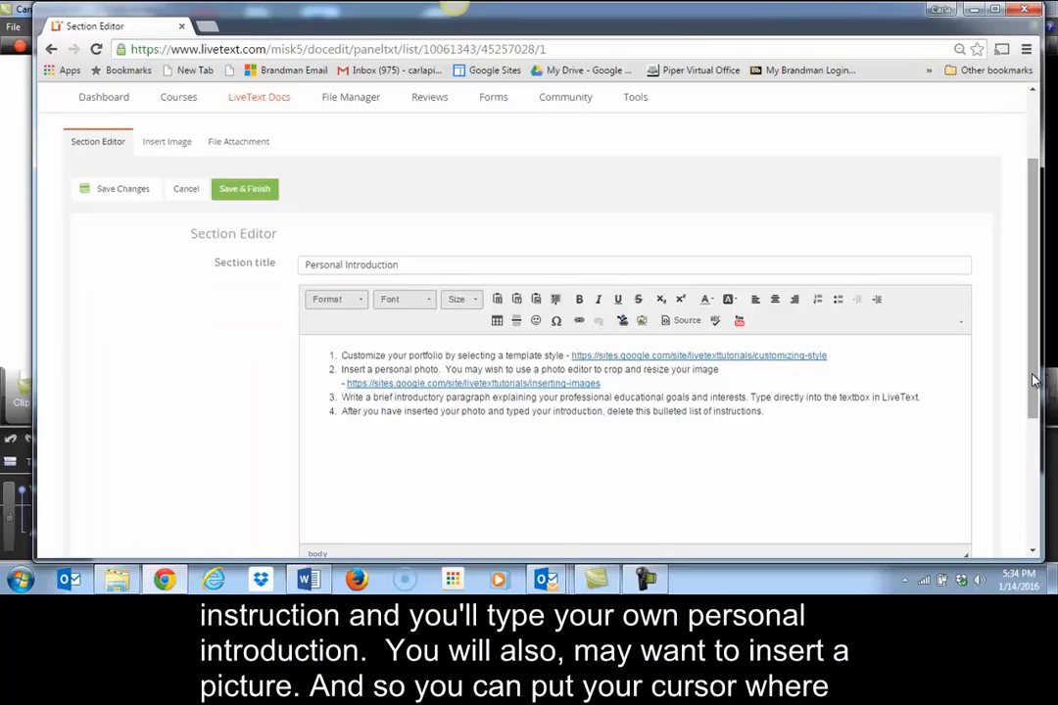
- Insert the portrait whose file name ends in "fall15sm" below the numbered instructions, uploading it from the computer's Pictures library
mouse_move(1036, 350)
mouse_down()
mouse_move(1034, 392)
mouse_move(1032, 340)
mouse_up()
click(318, 451)
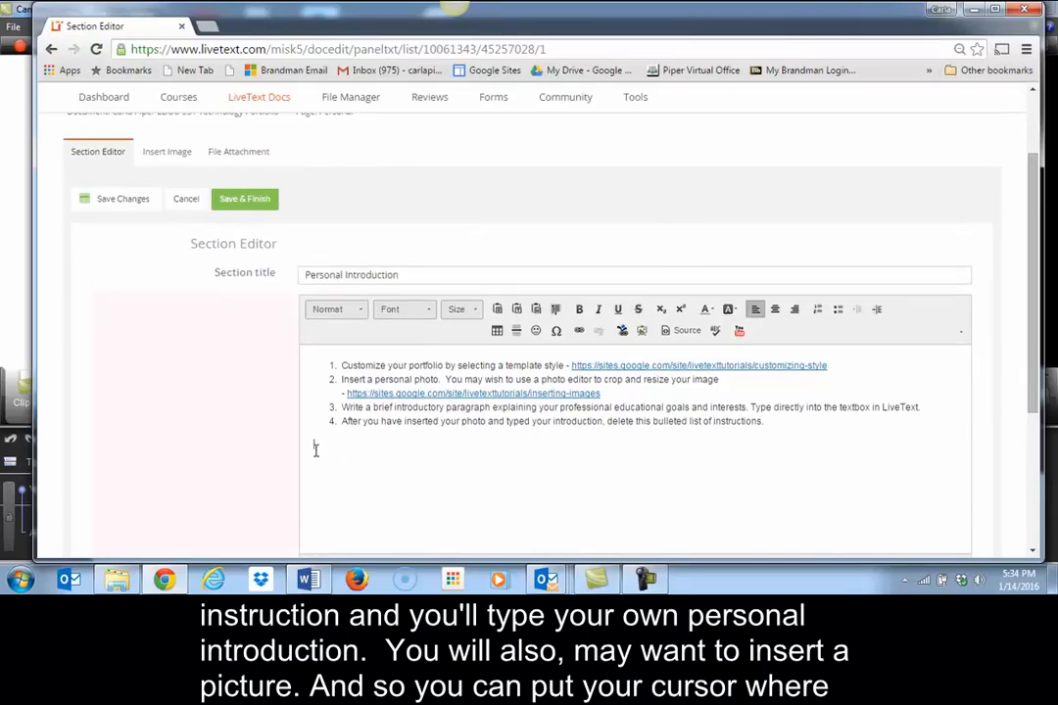
click(641, 331)
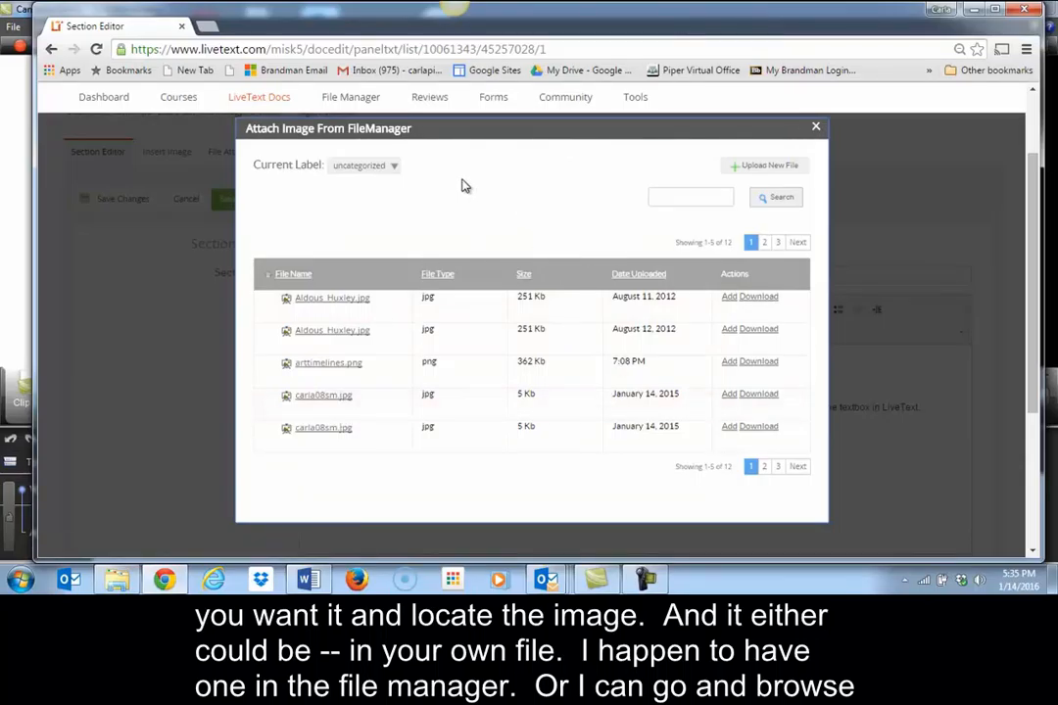
click(779, 173)
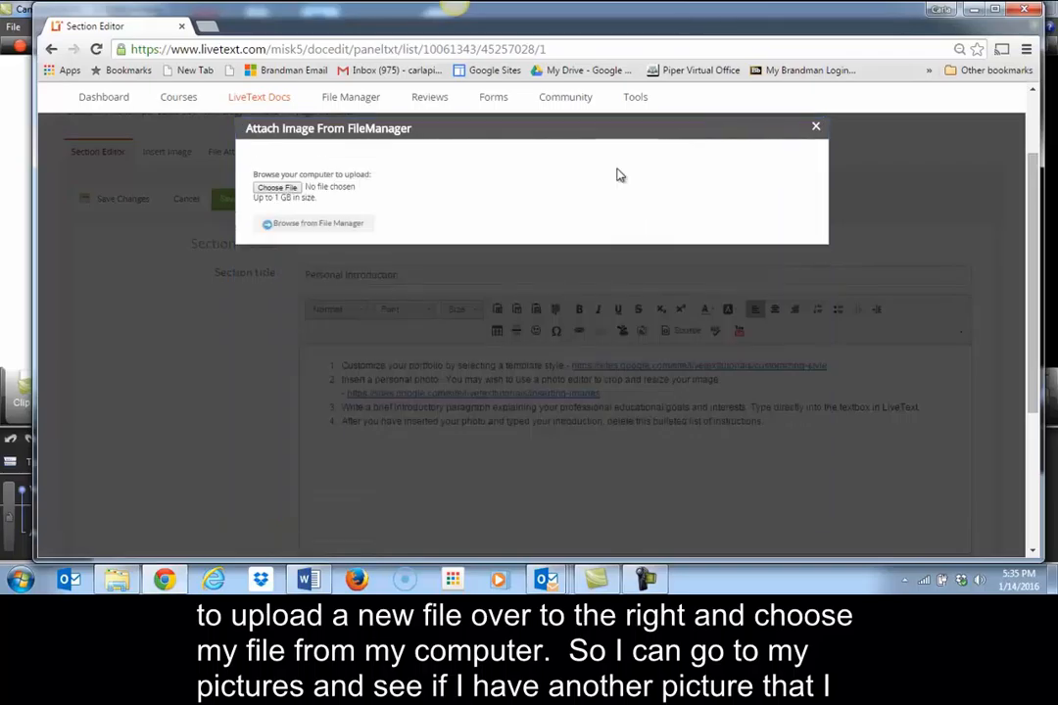
click(272, 188)
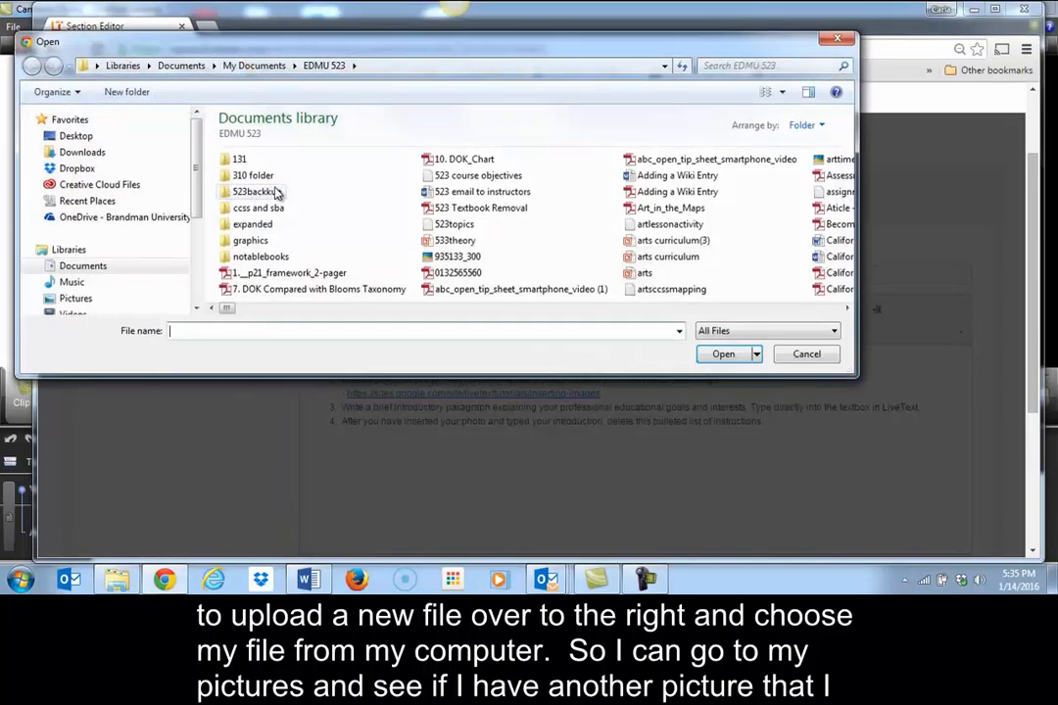
click(184, 66)
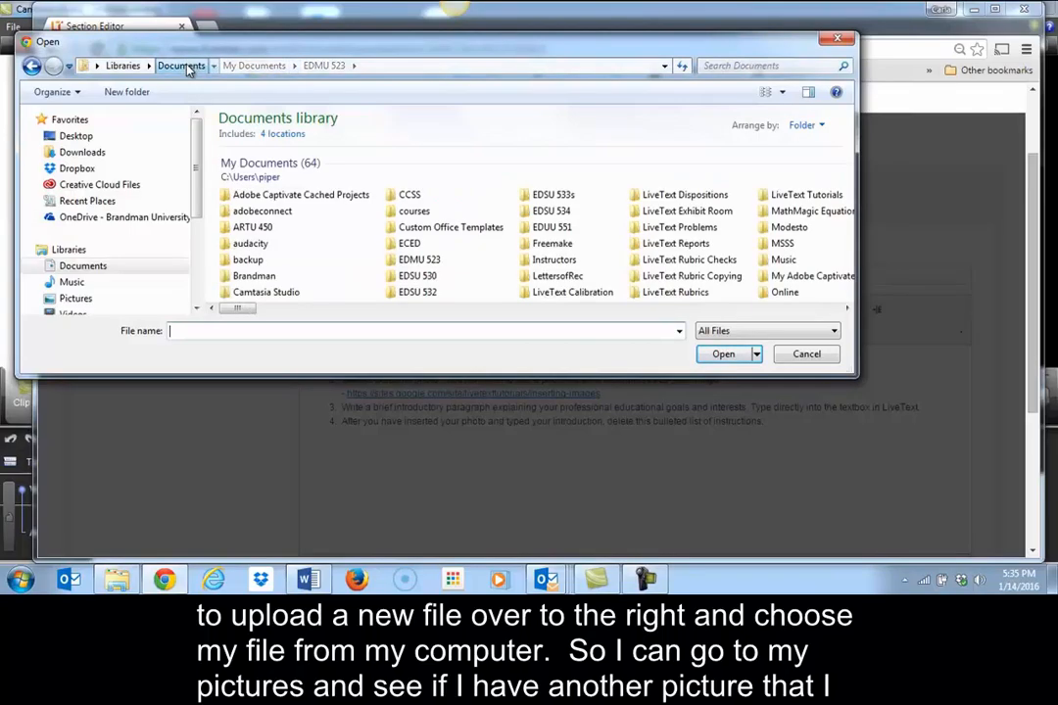
click(74, 298)
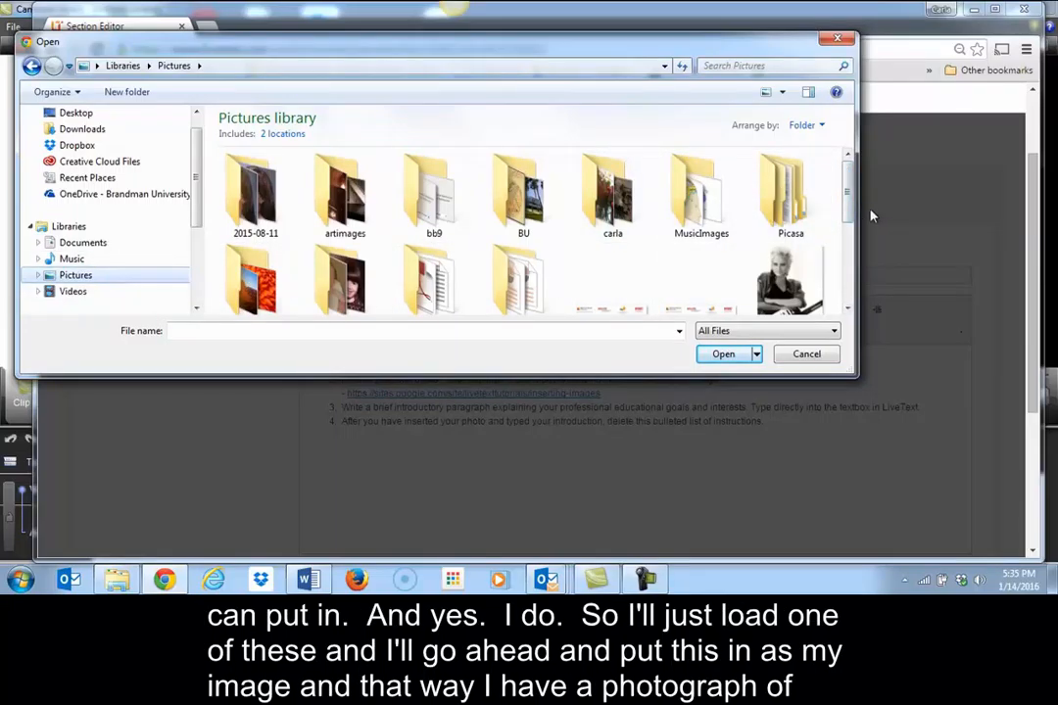
drag(848, 191, 850, 264)
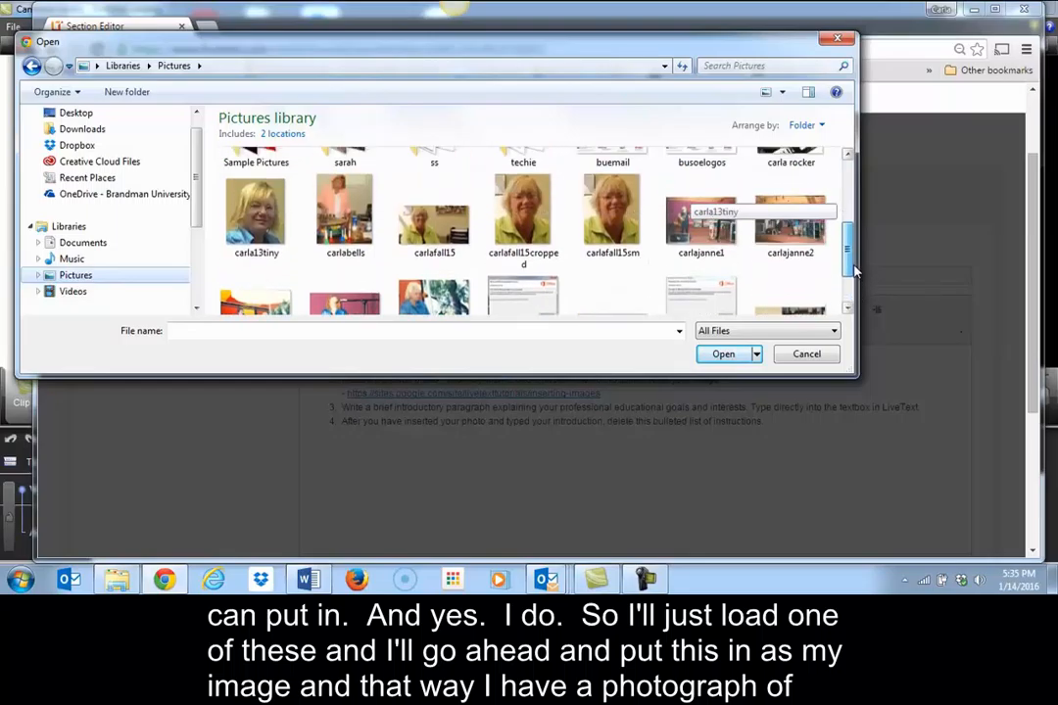
click(613, 227)
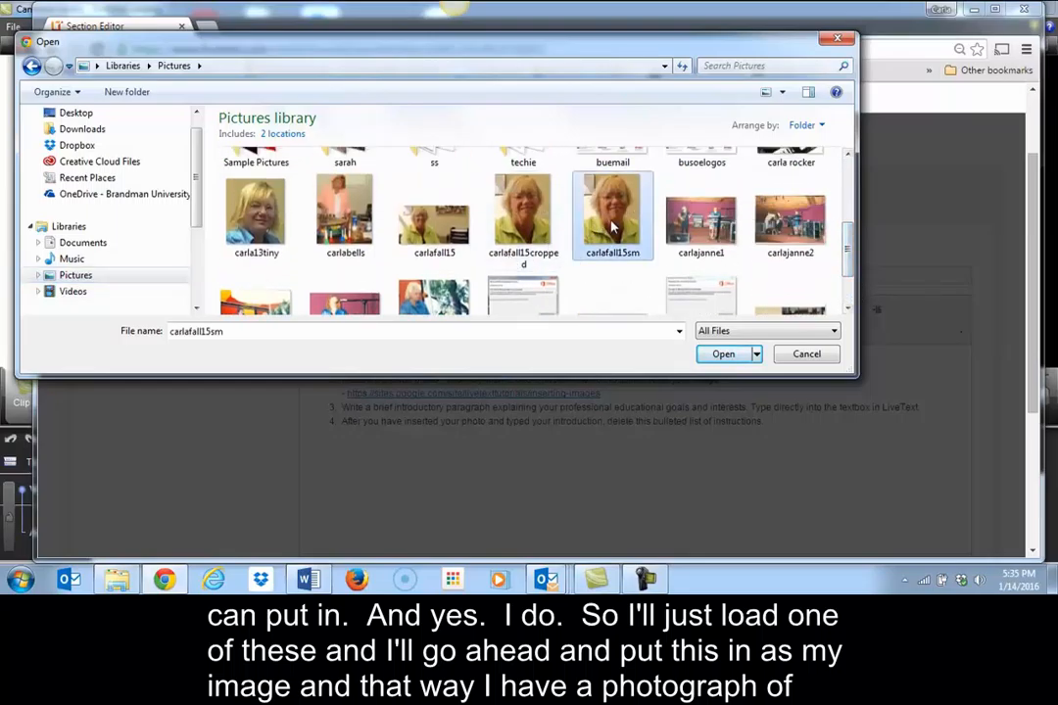
click(724, 356)
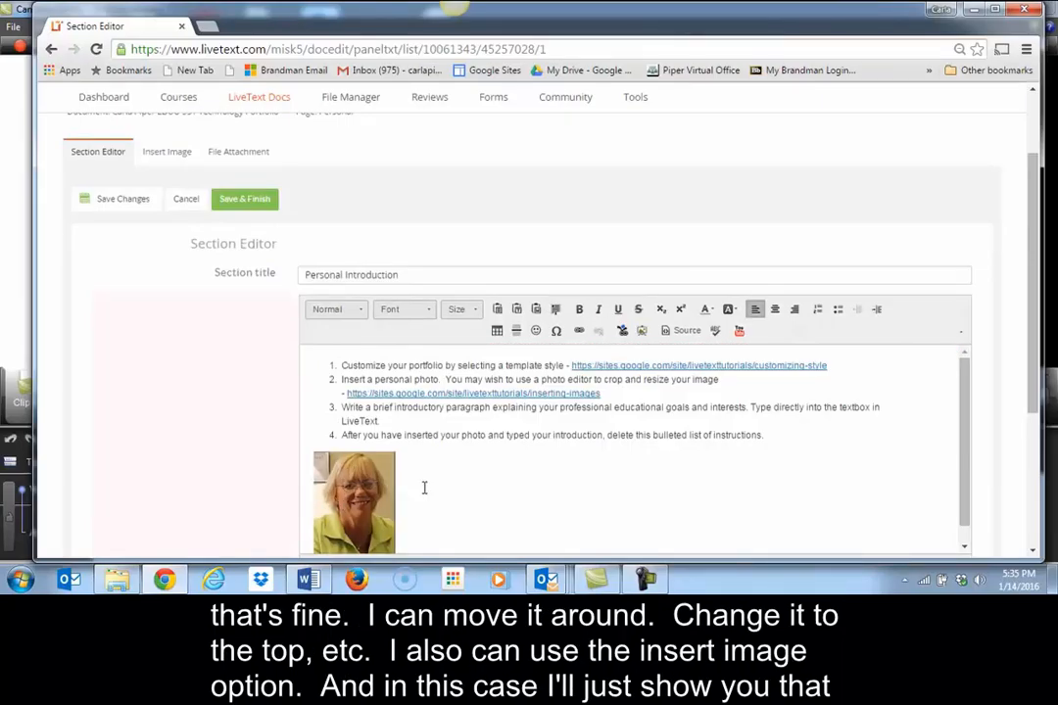
- Upload the portrait whose file name ends in "13tiny" from the Pictures library as the Personal Introduction section's separate Inserted Image
drag(964, 431, 965, 477)
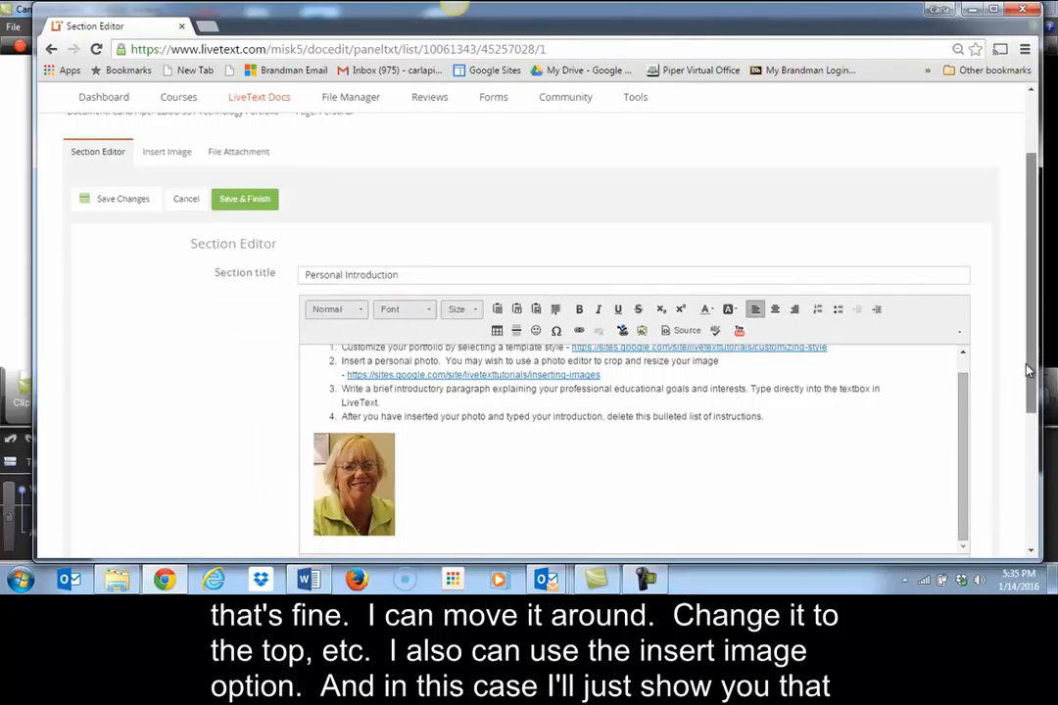
drag(1028, 367, 1029, 484)
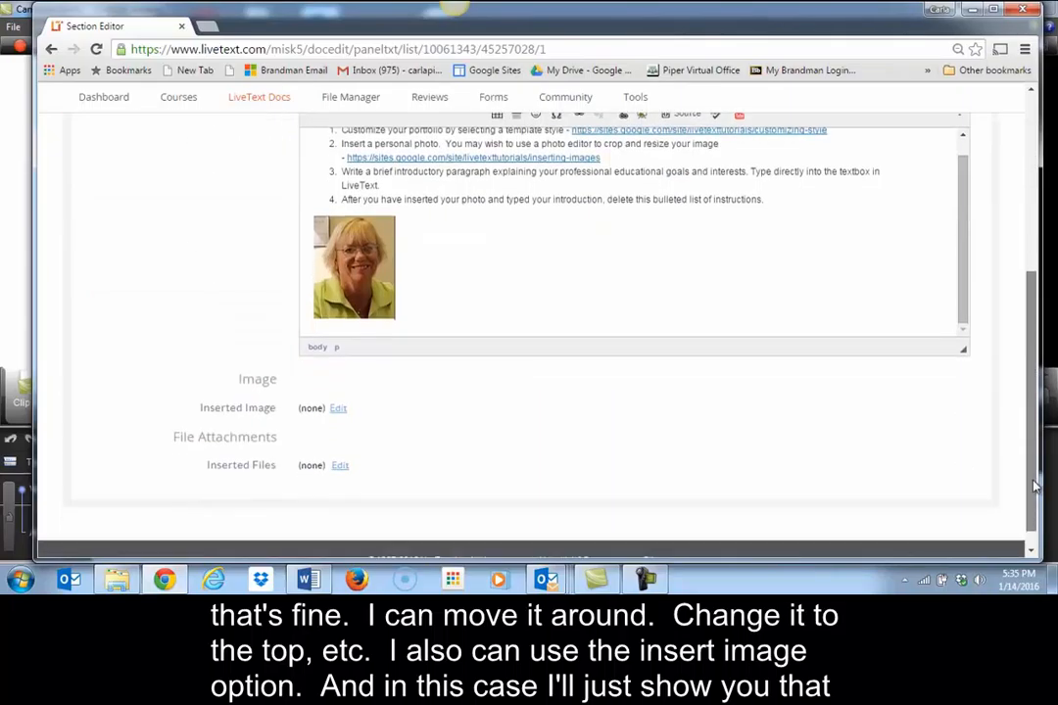
click(338, 409)
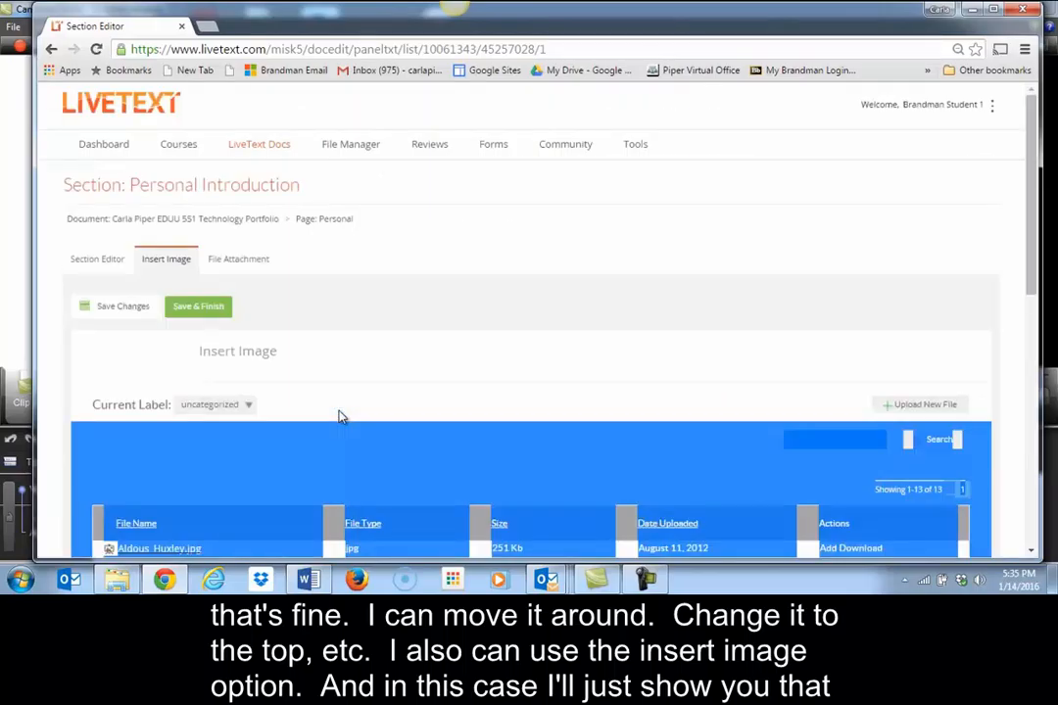
scroll(425, 385, down, 2)
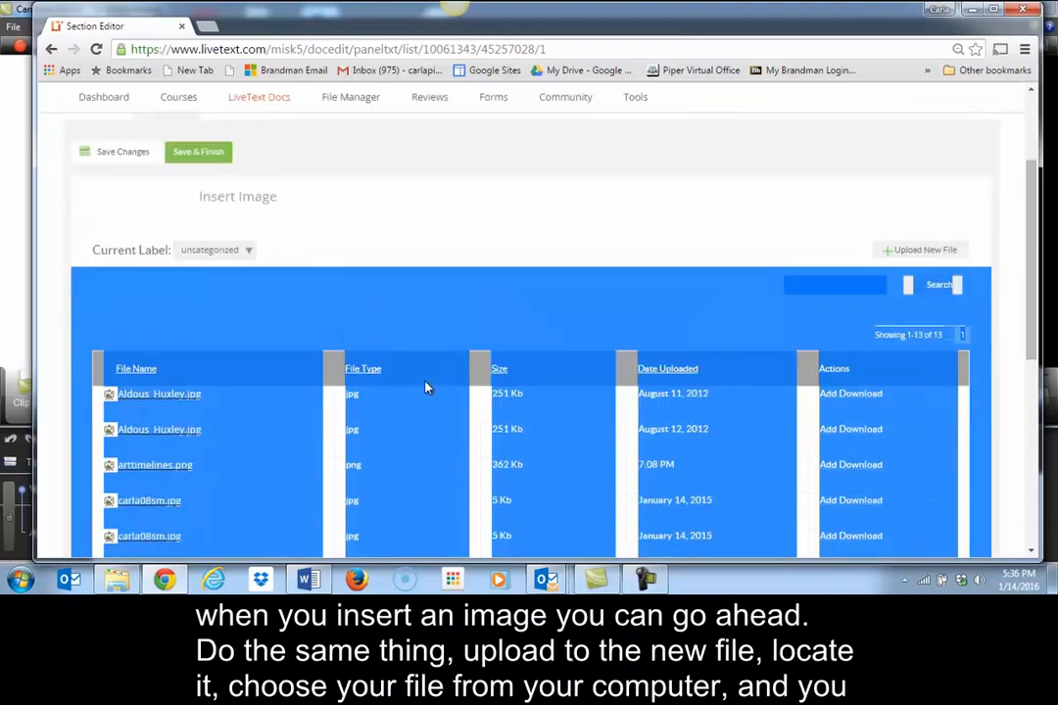
scroll(425, 388, up, 1)
click(944, 335)
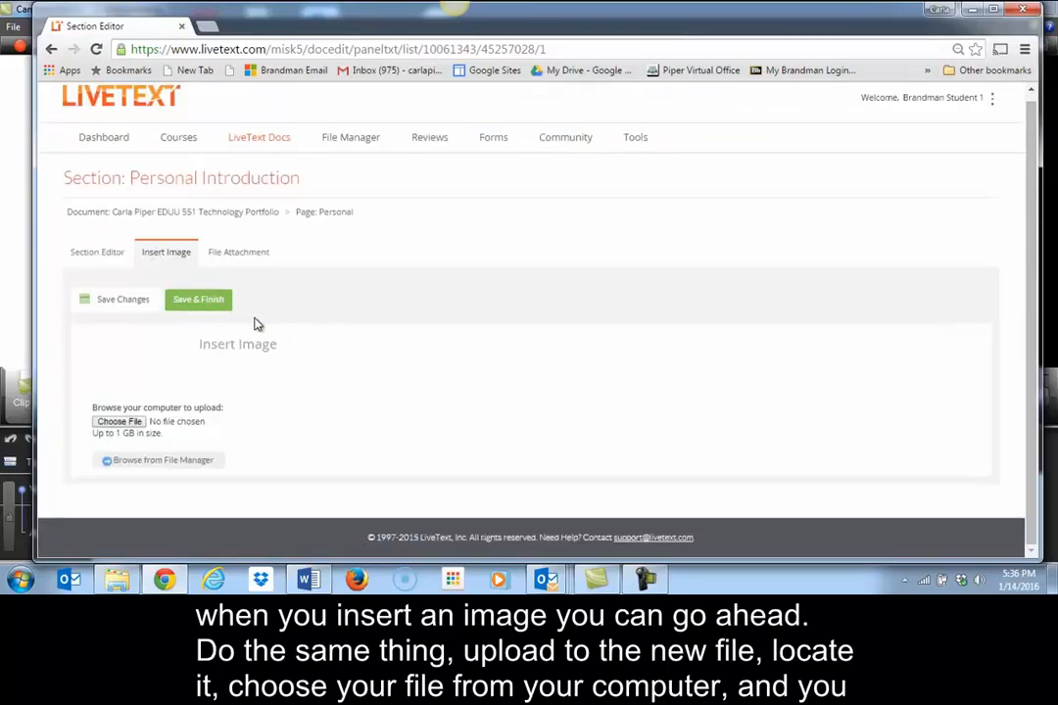
click(119, 421)
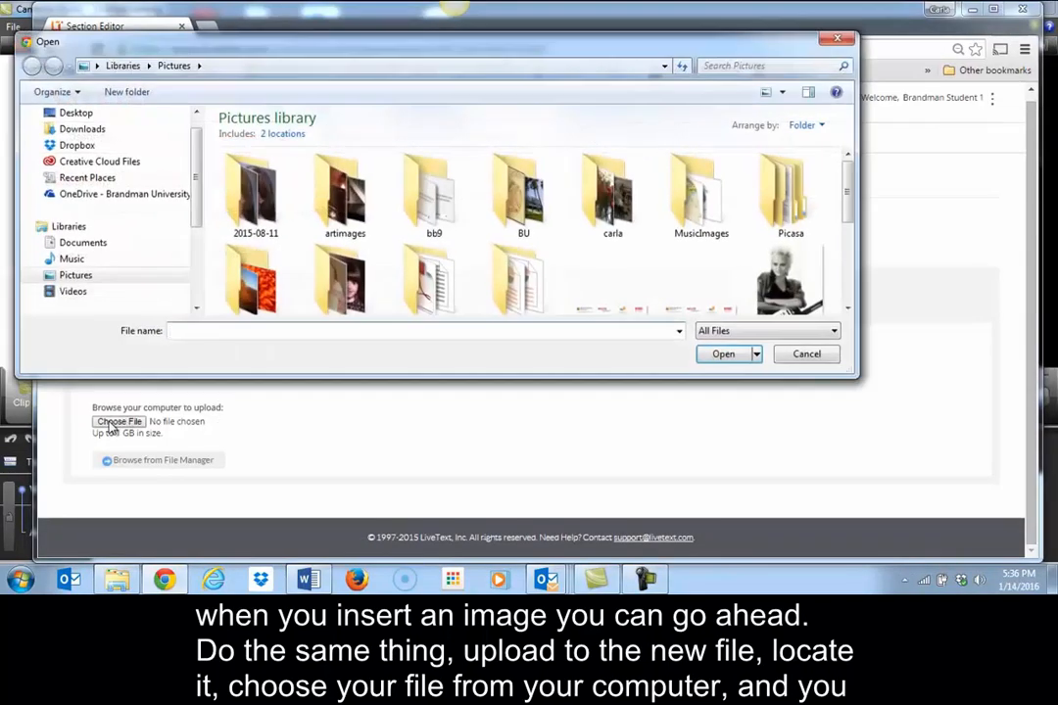
drag(847, 210, 852, 255)
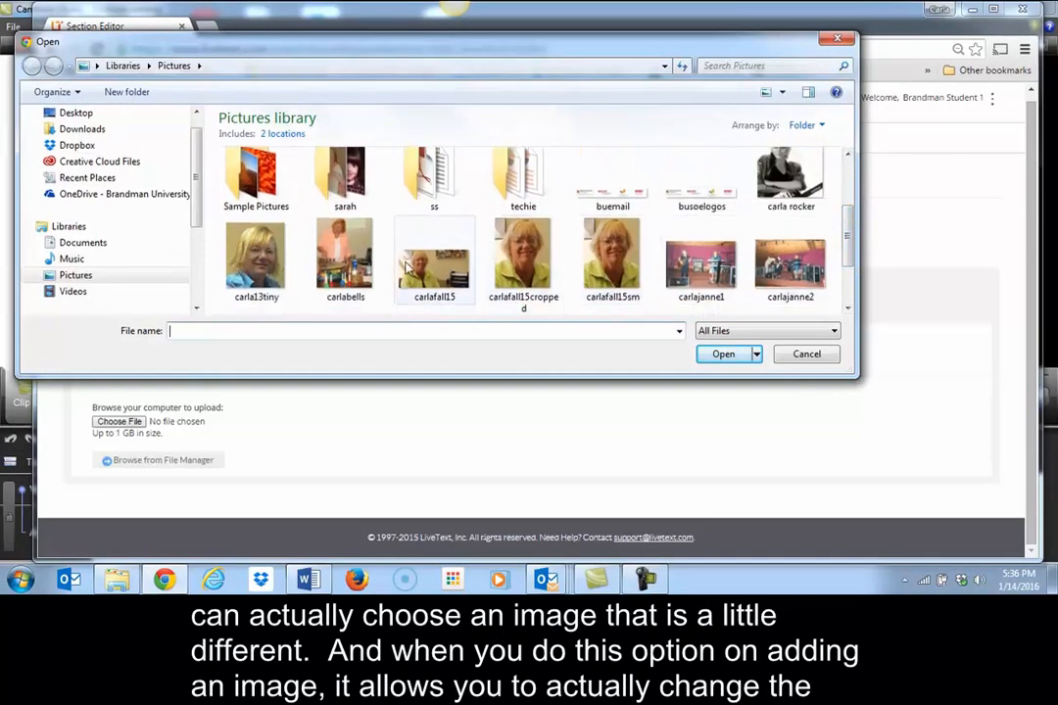
click(259, 255)
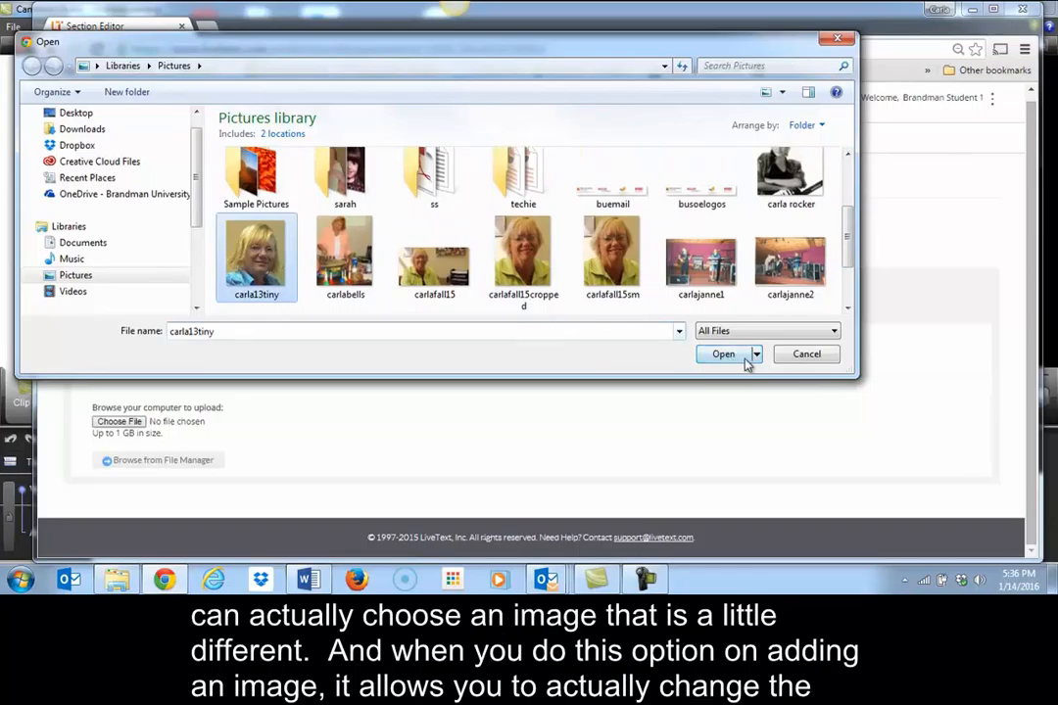
click(729, 359)
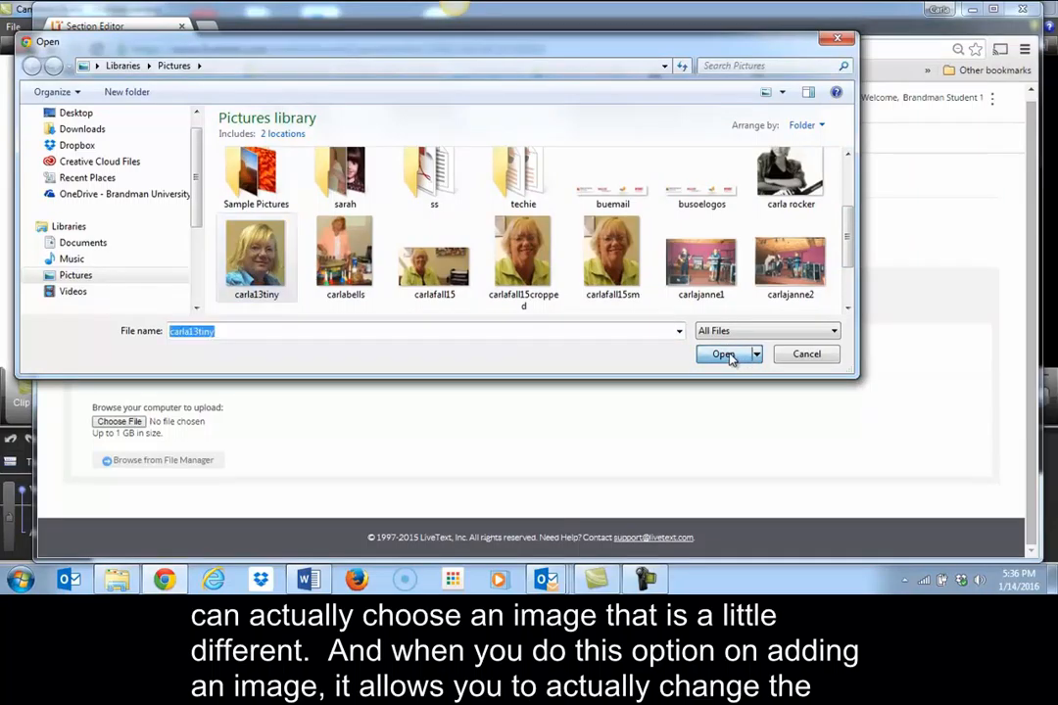
scroll(504, 346, down, 1)
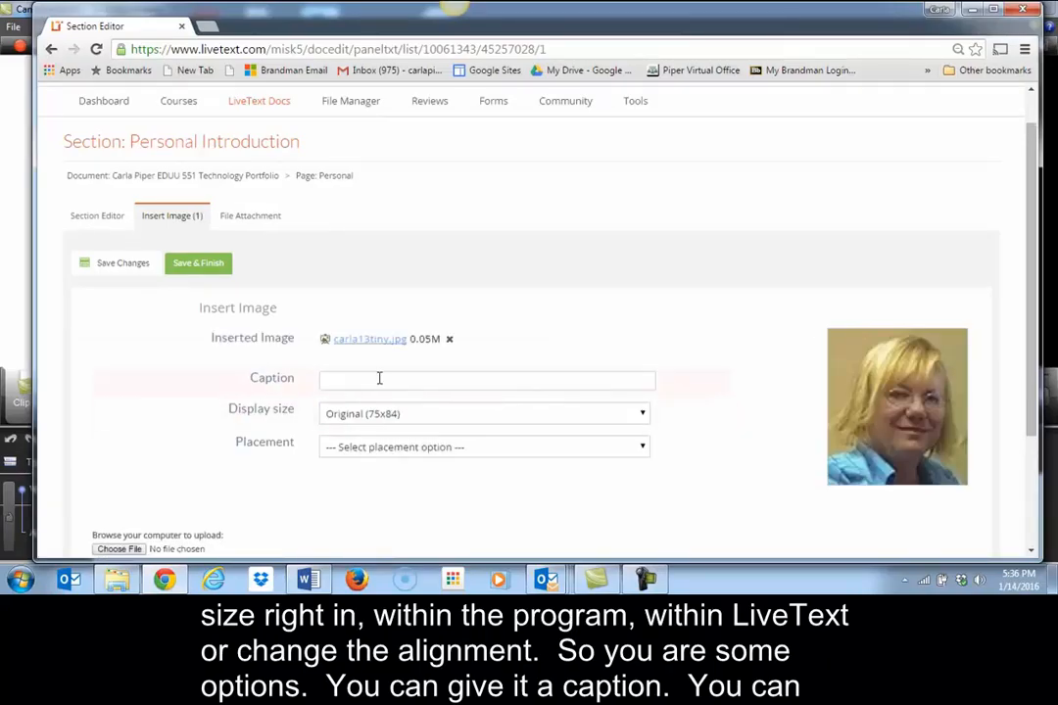
- Place the Personal Introduction section's inserted image below the text, then save and finish the section
click(643, 415)
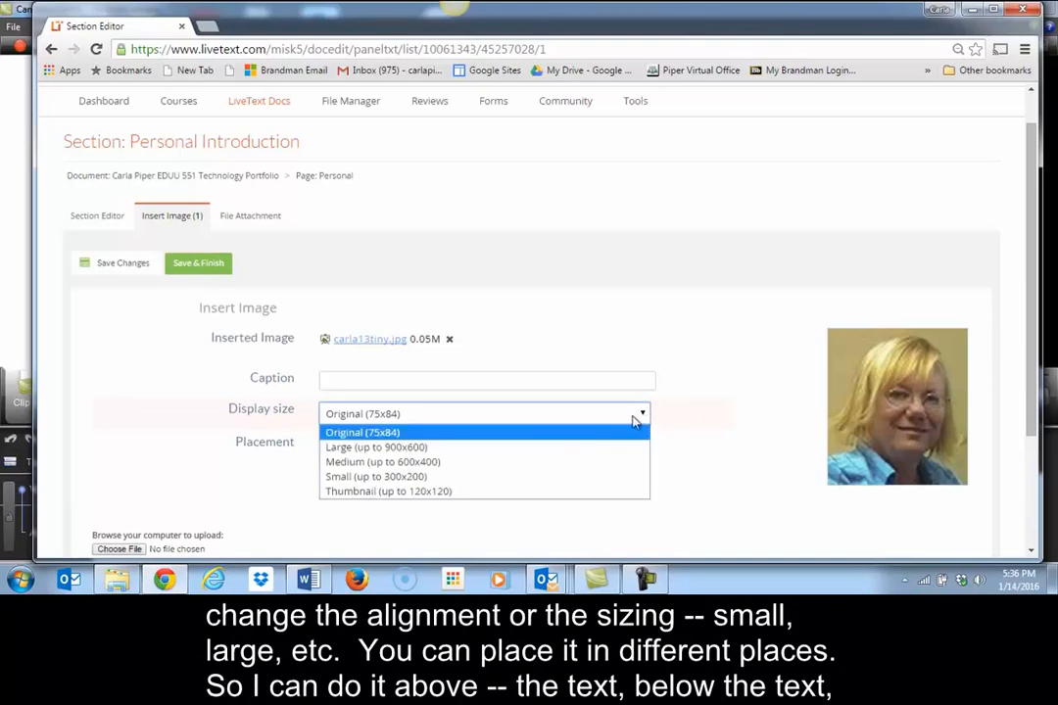
click(676, 468)
click(634, 448)
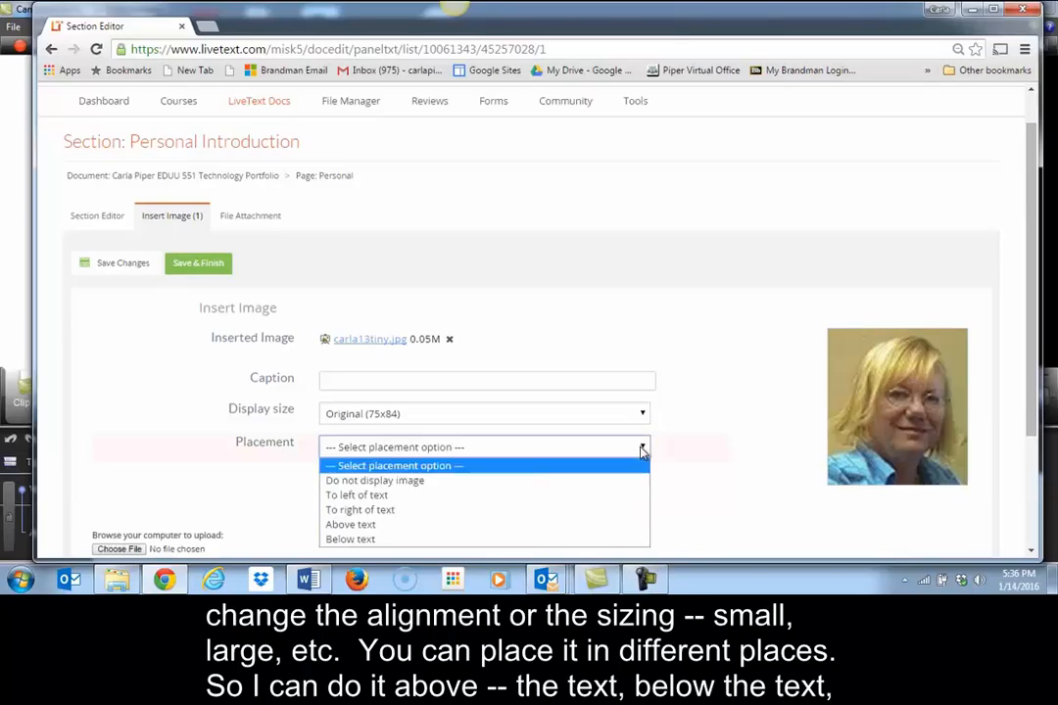
click(353, 539)
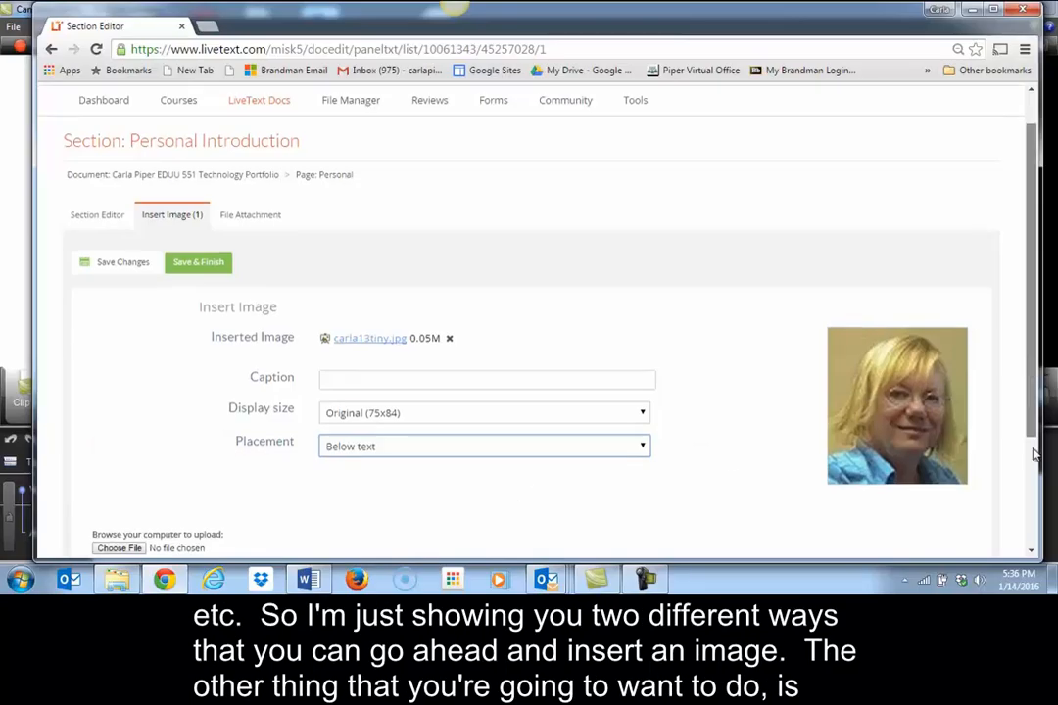
scroll(646, 479, down, 3)
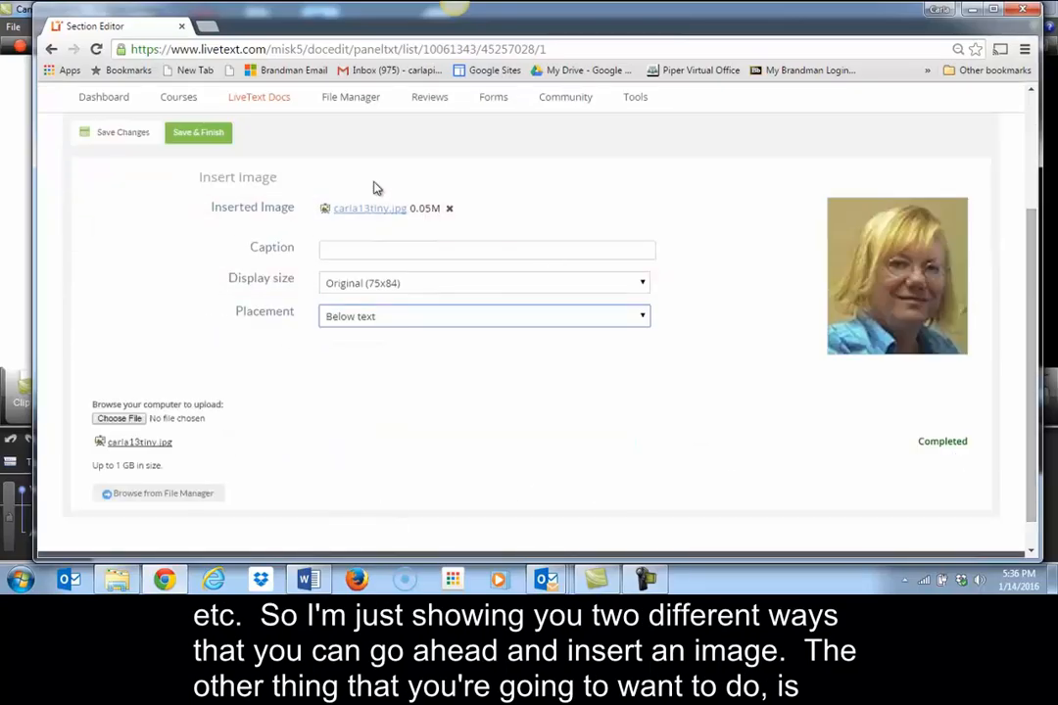
click(213, 137)
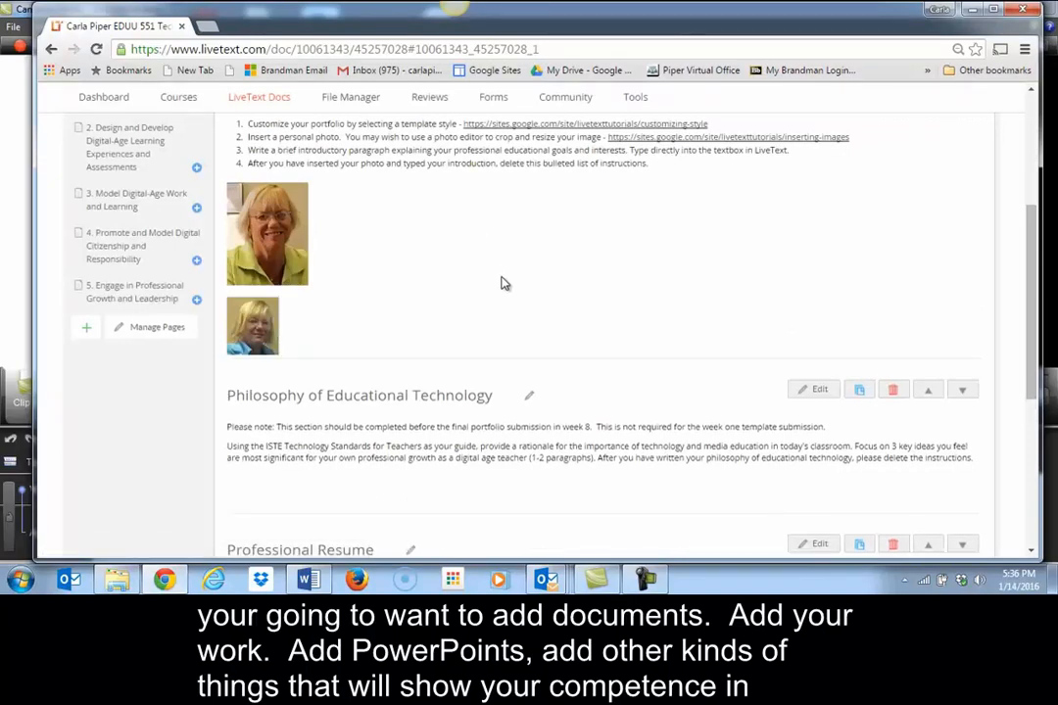
- Open the Professional Resume section for editing and bring up the upload form for its file attachments
scroll(502, 313, down, 1)
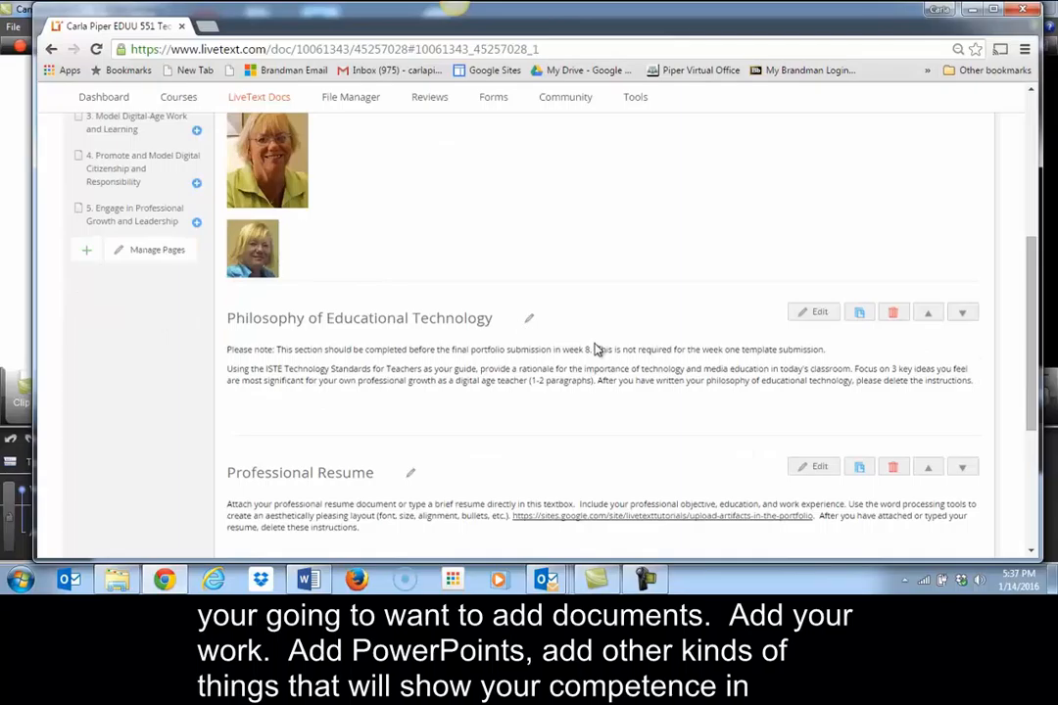
scroll(595, 349, down, 1)
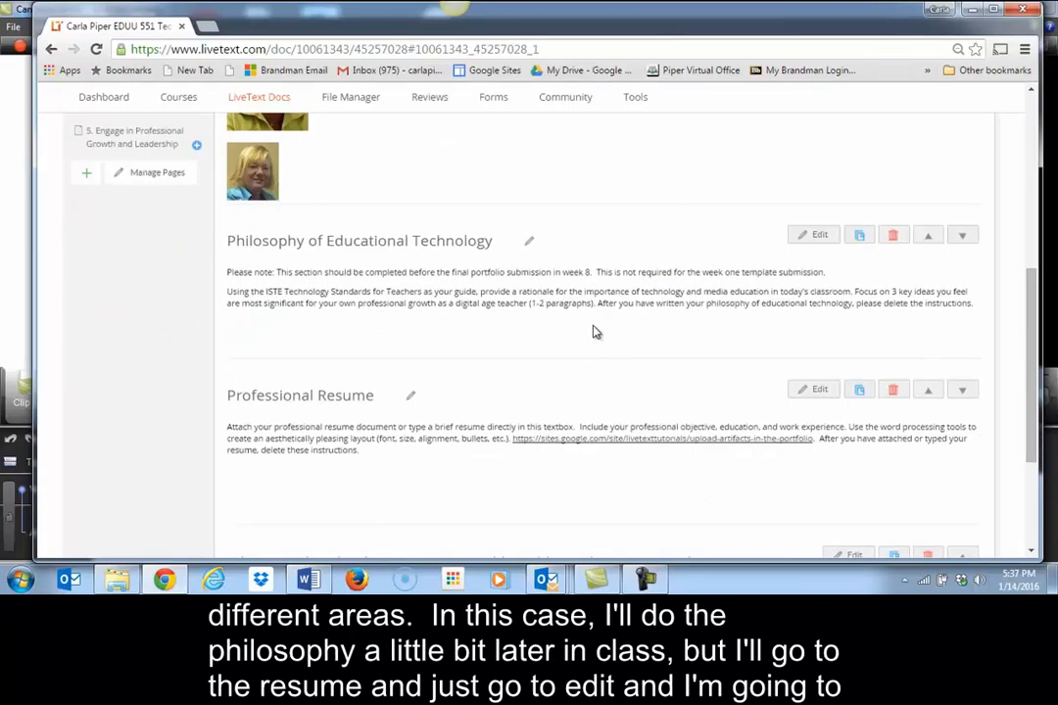
click(823, 394)
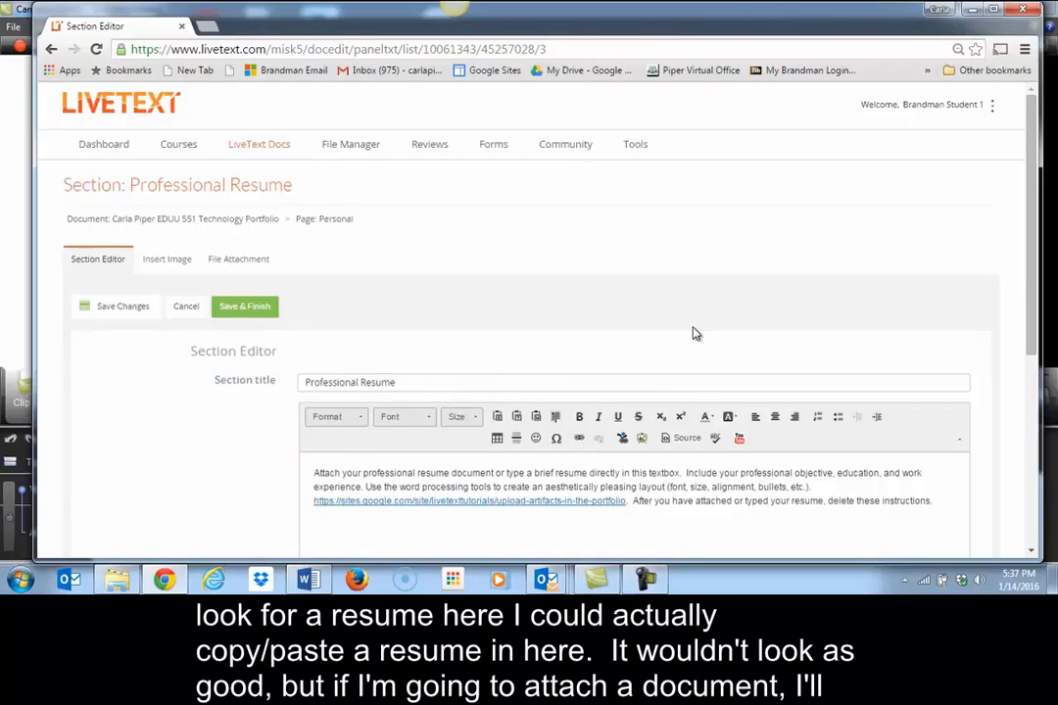
scroll(524, 326, down, 1)
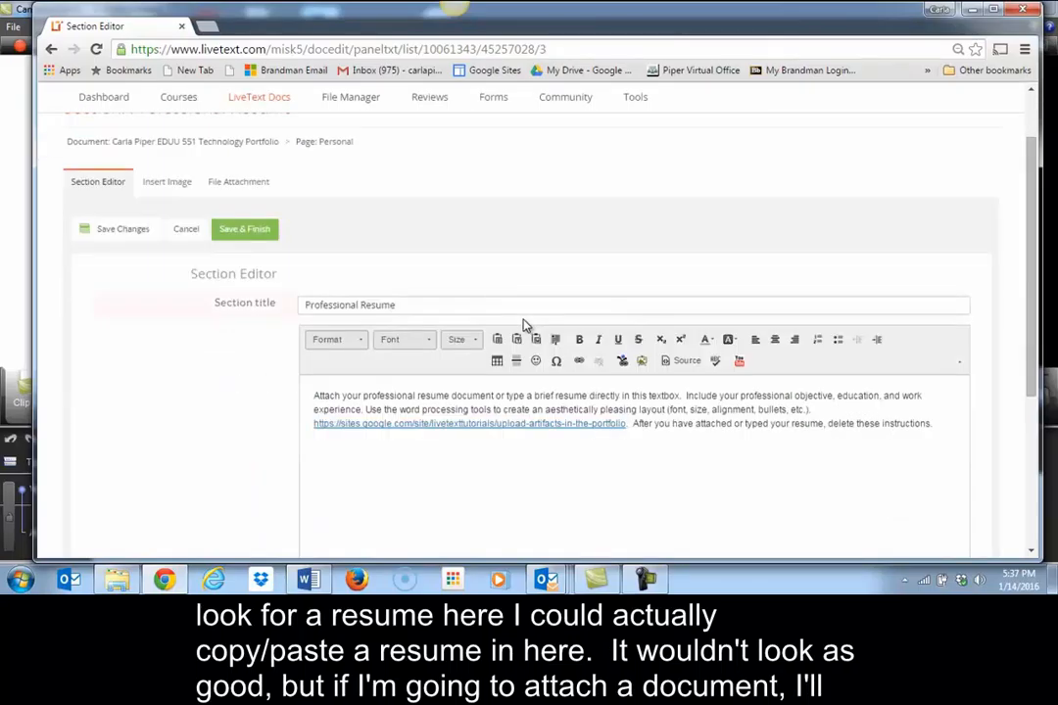
scroll(524, 326, down, 3)
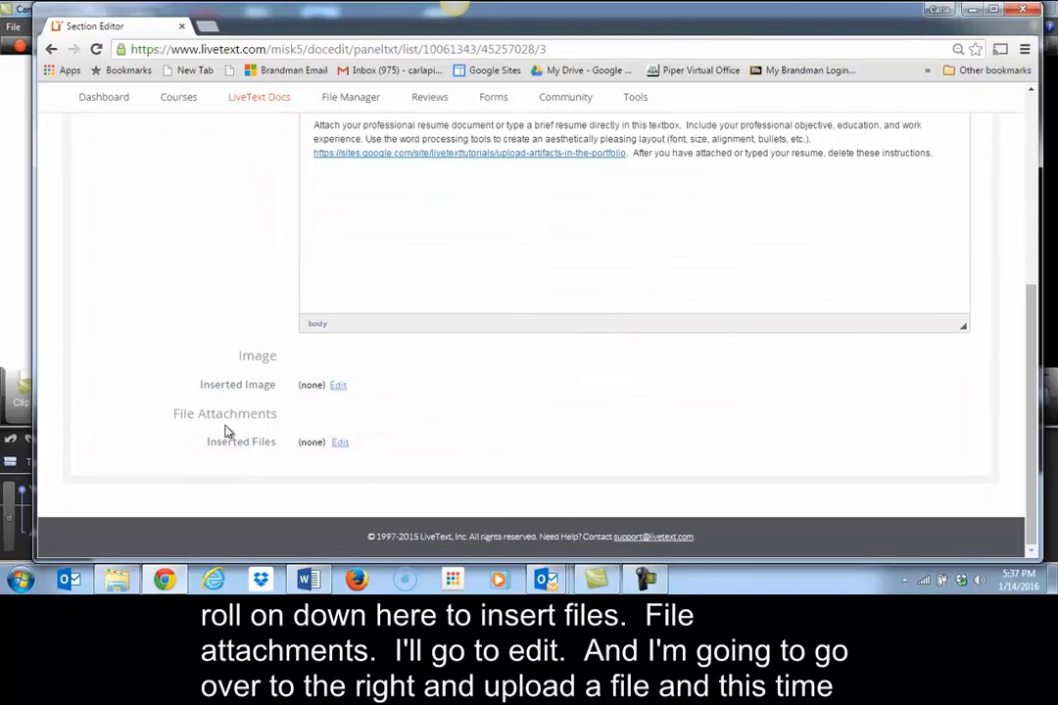
click(340, 442)
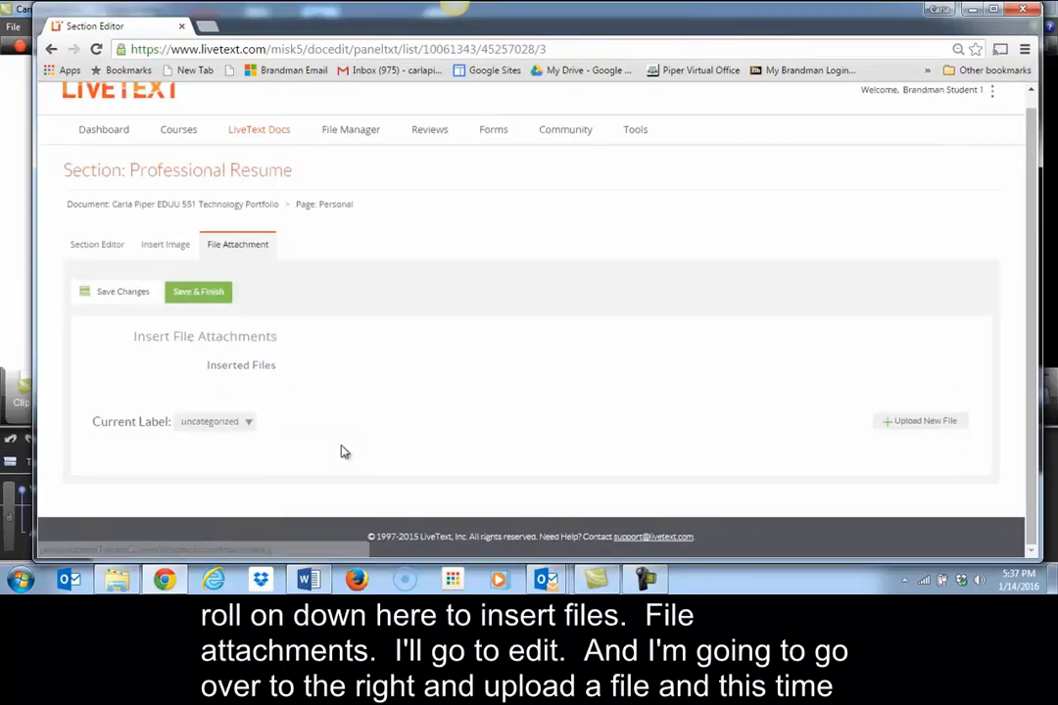
click(931, 423)
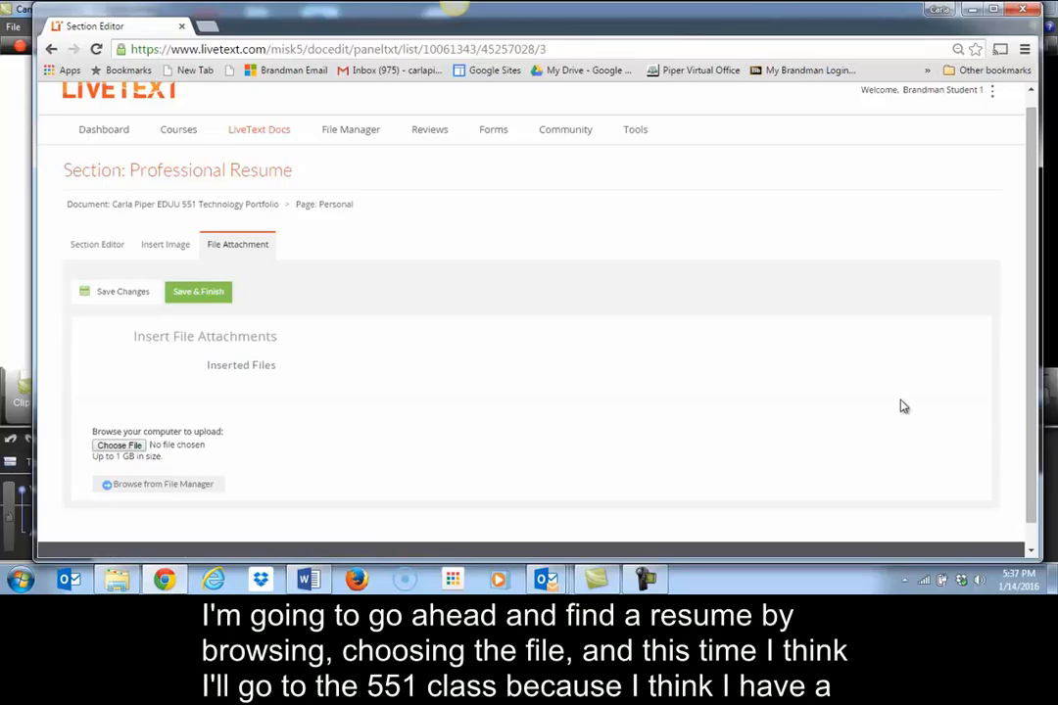
- Attach "Technology Portfolio Planning Form 451-551" from the EDUU 551 folder in Documents to the Professional Resume section, and save the section
click(117, 445)
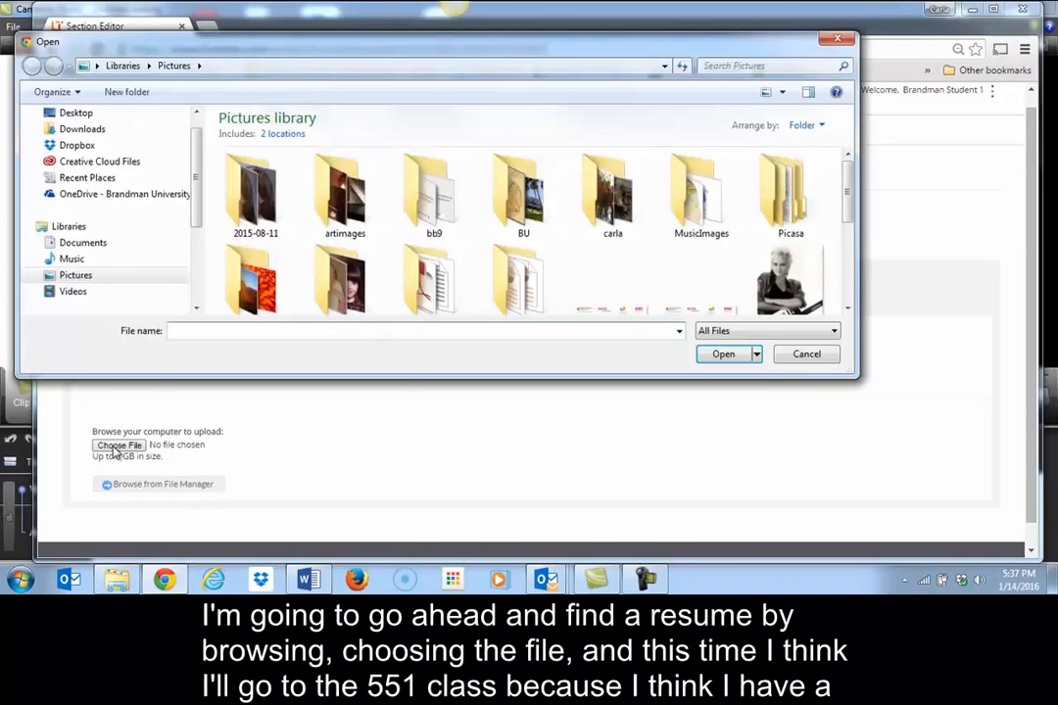
click(98, 242)
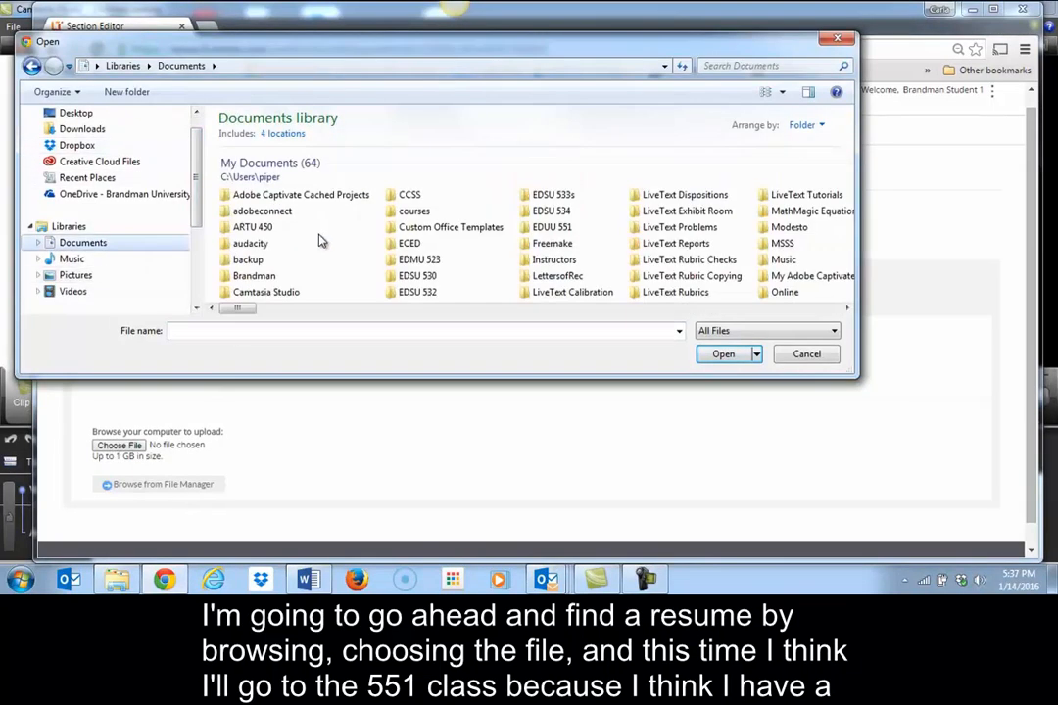
double_click(554, 227)
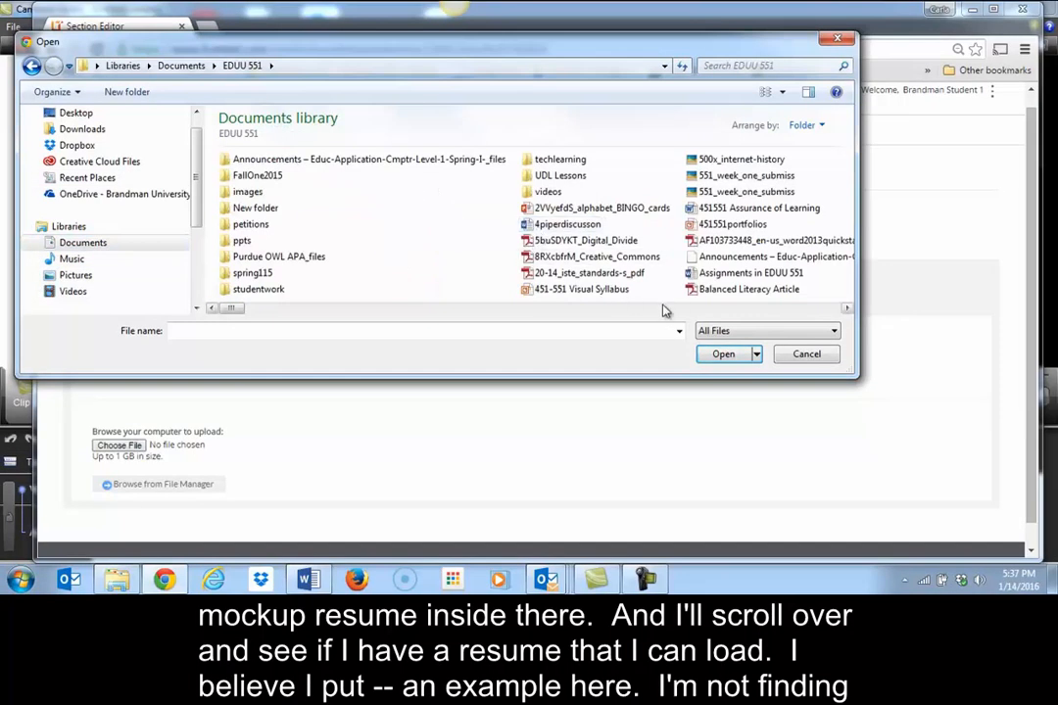
drag(232, 308, 720, 309)
click(627, 175)
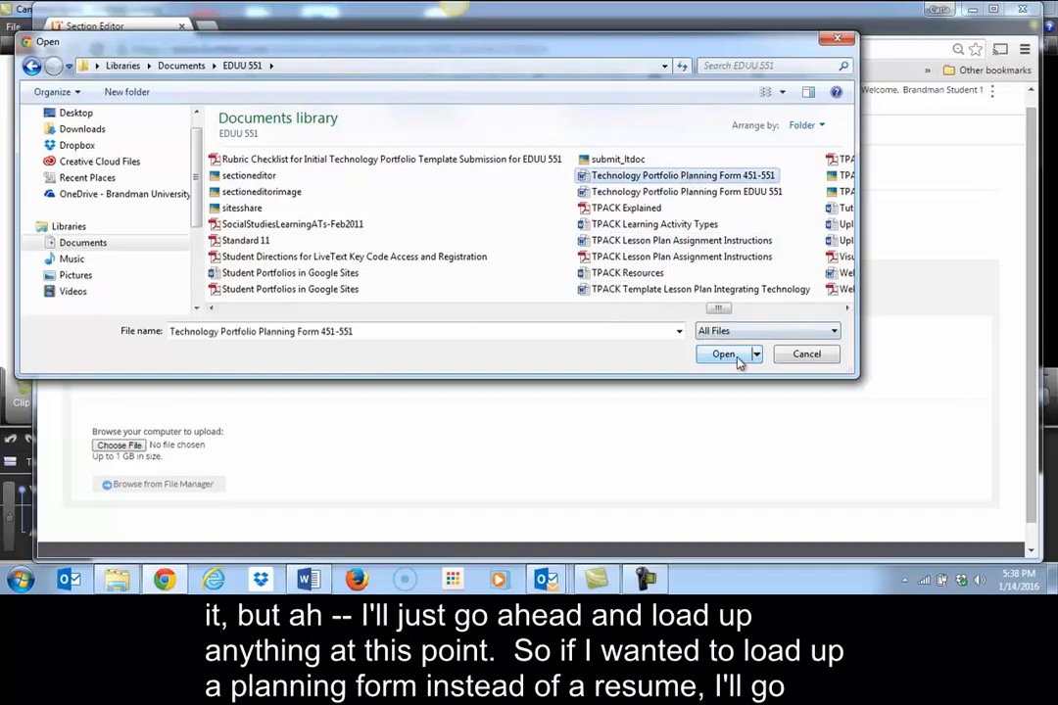
click(738, 361)
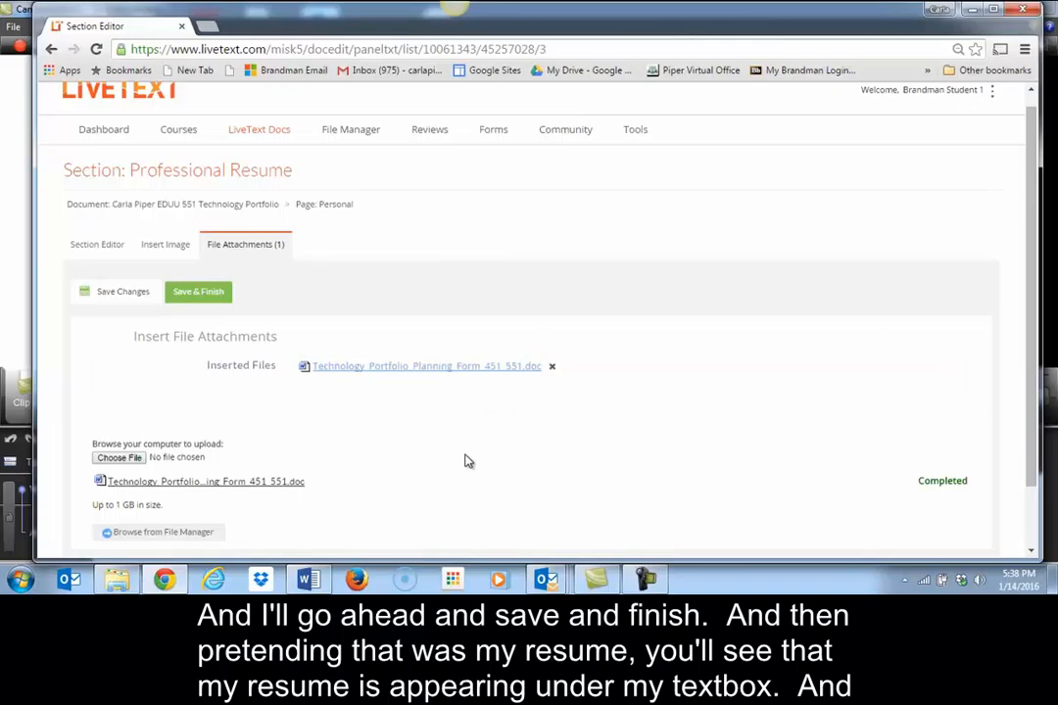
click(217, 296)
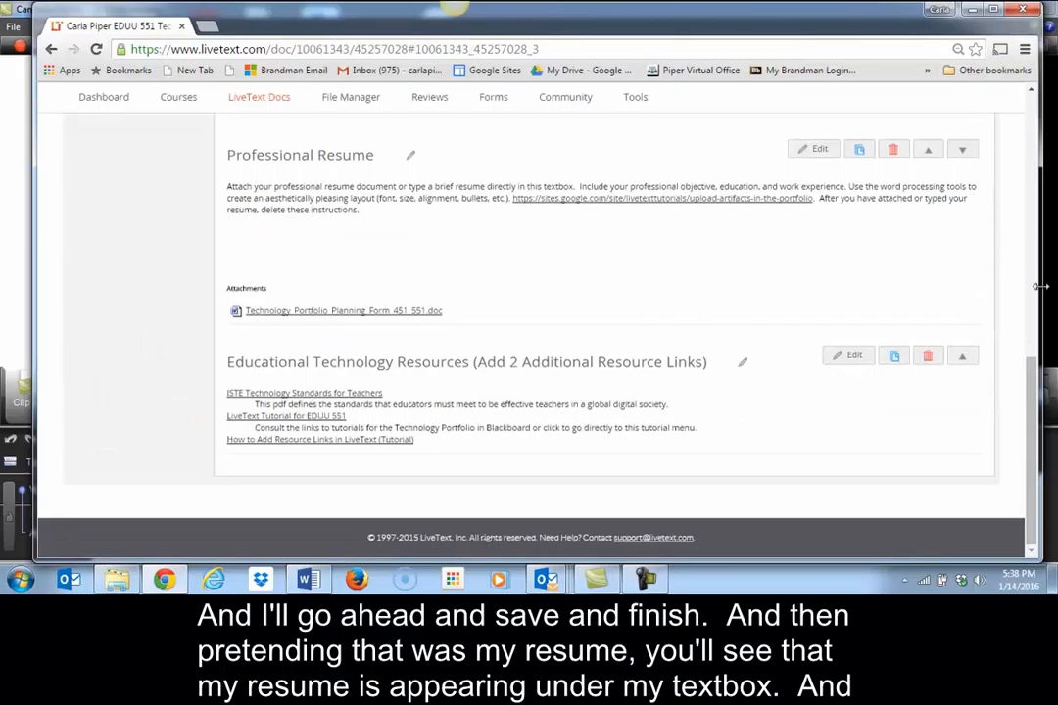
- Start a new personal resource in the Educational Technology Resources section, named "California Department of Education Standards and Frameworks"
drag(1031, 386, 1031, 371)
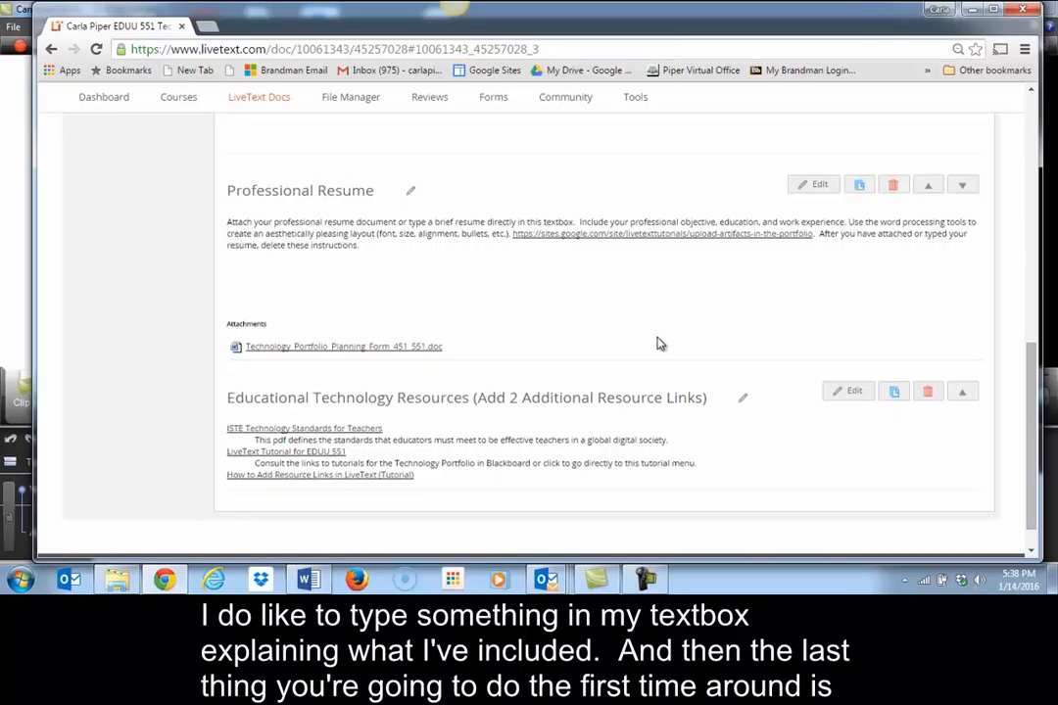
scroll(659, 342, down, 1)
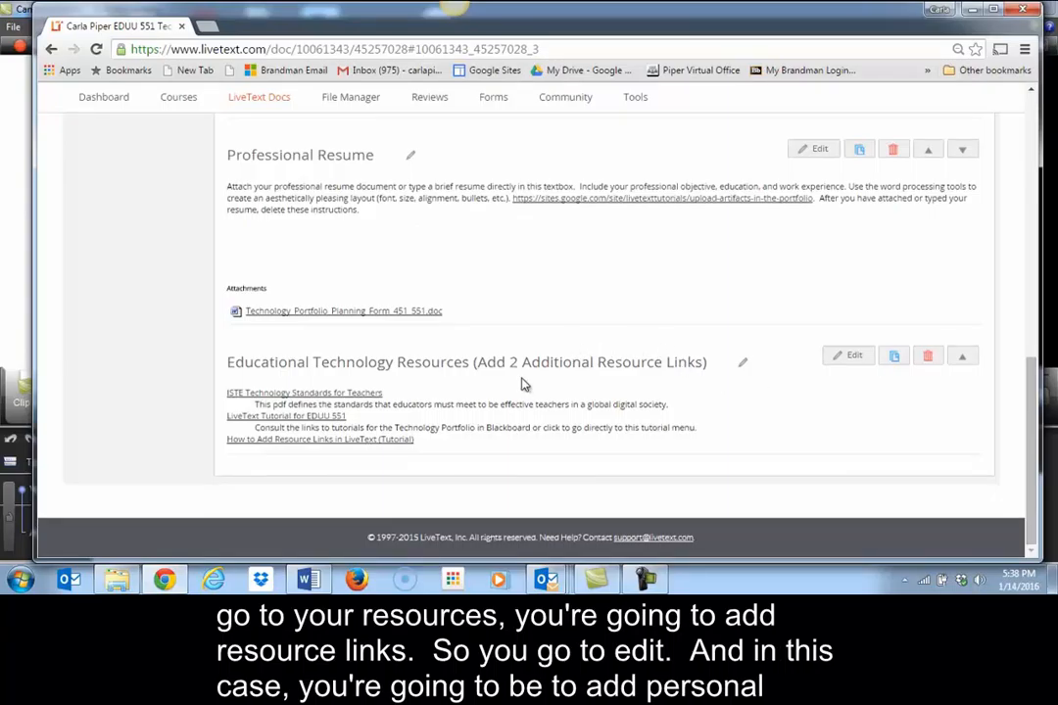
click(851, 358)
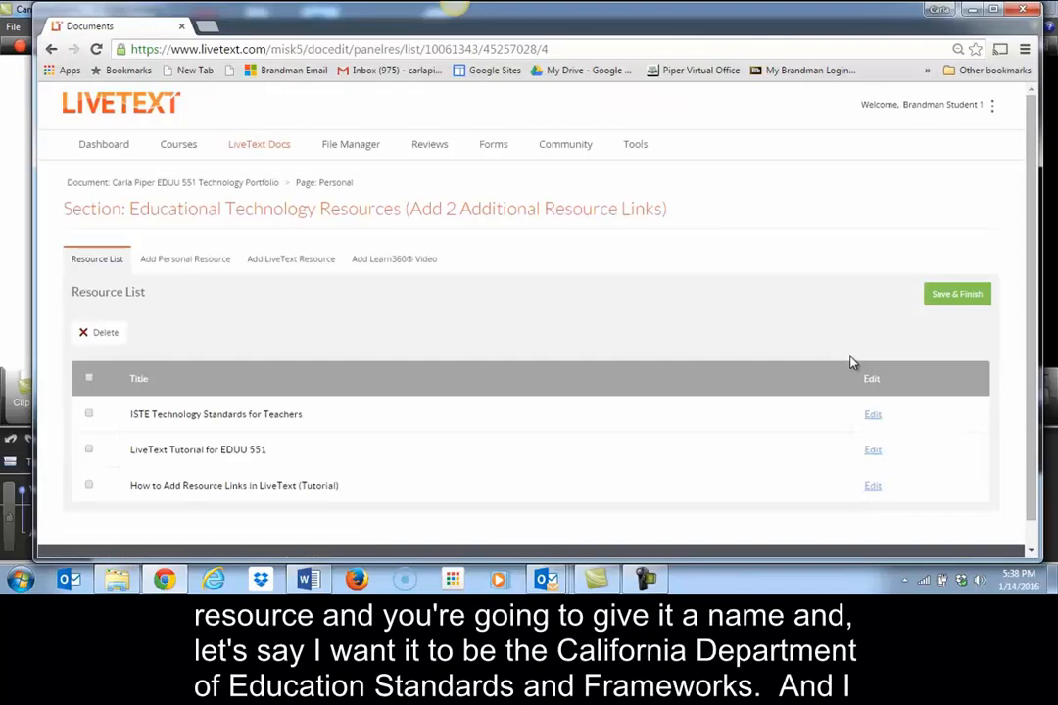
click(214, 259)
click(345, 333)
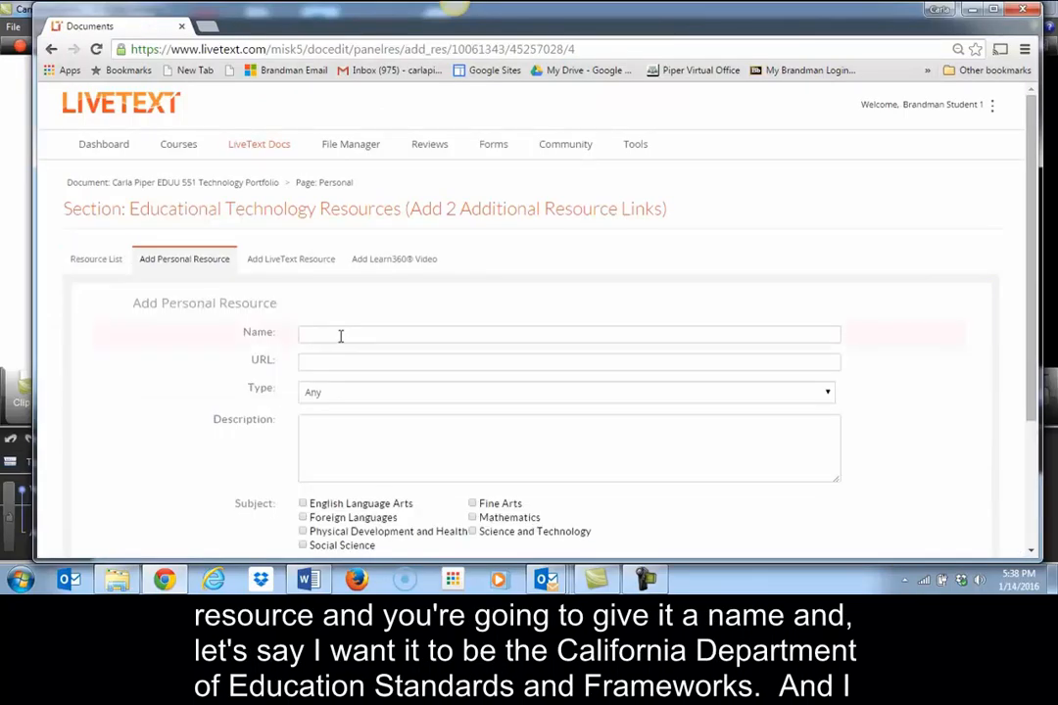
text(California Department of Education)
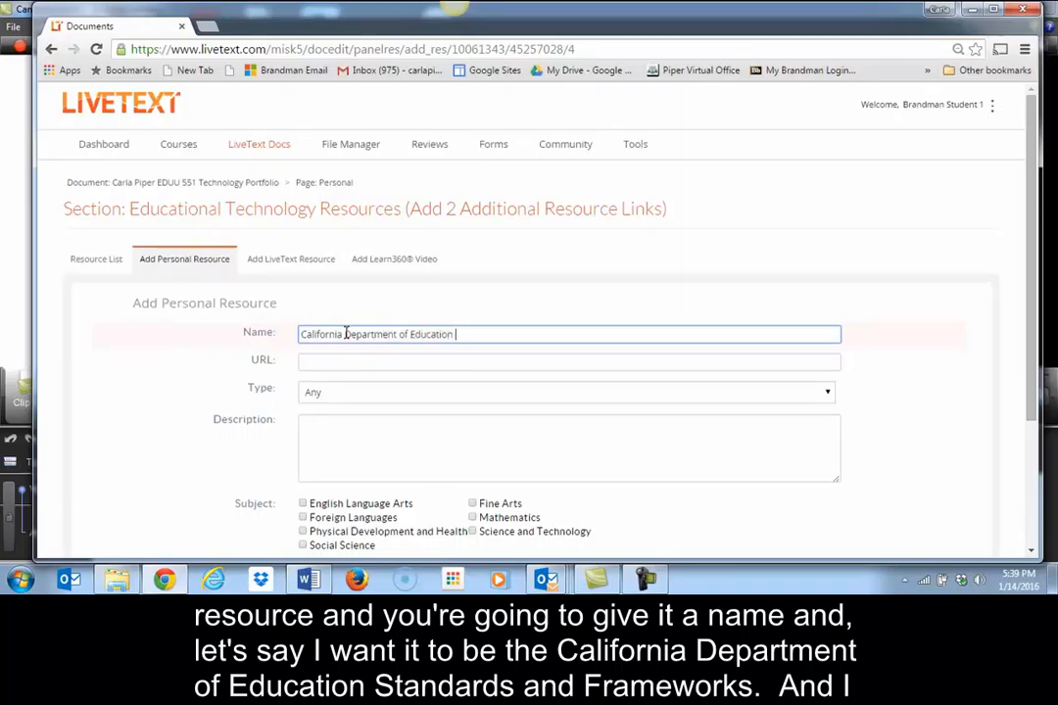
text( Standards and Frameworks)
click(335, 360)
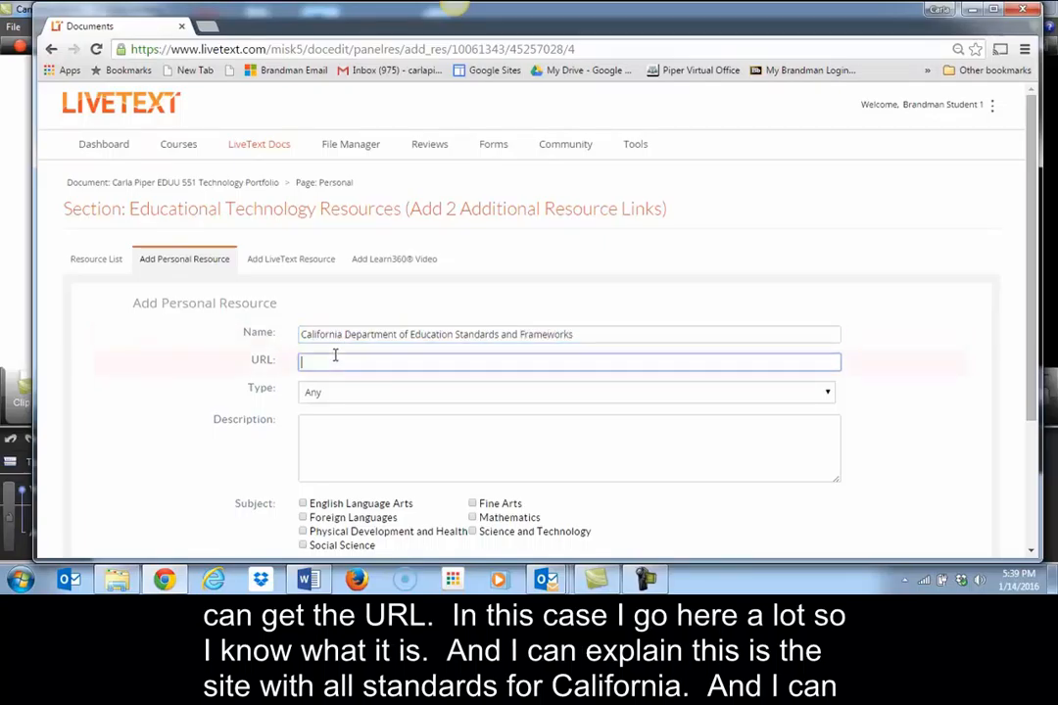
text(http://www.cde.ca.gov/ci)
click(330, 426)
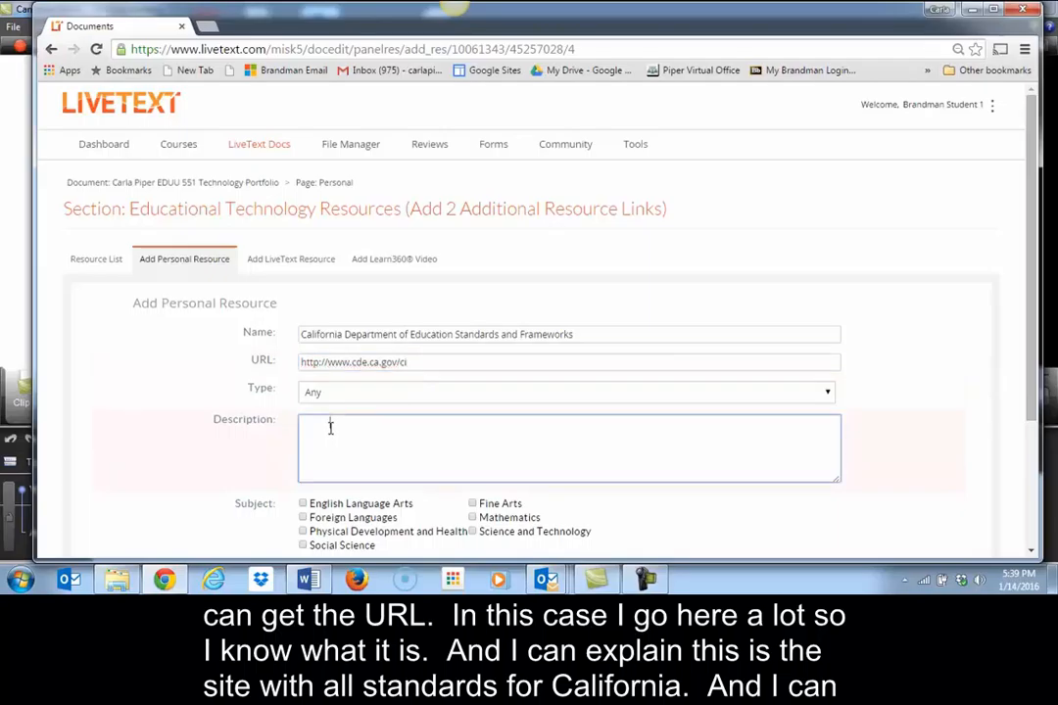
text(This is the site with all standards )
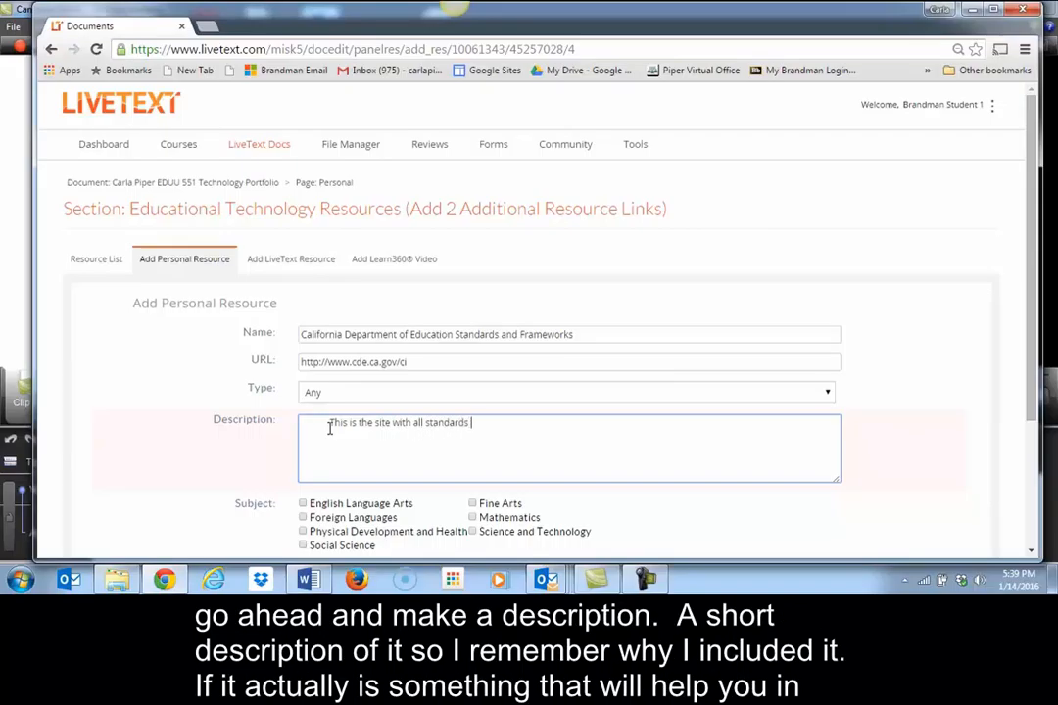
text(for California.)
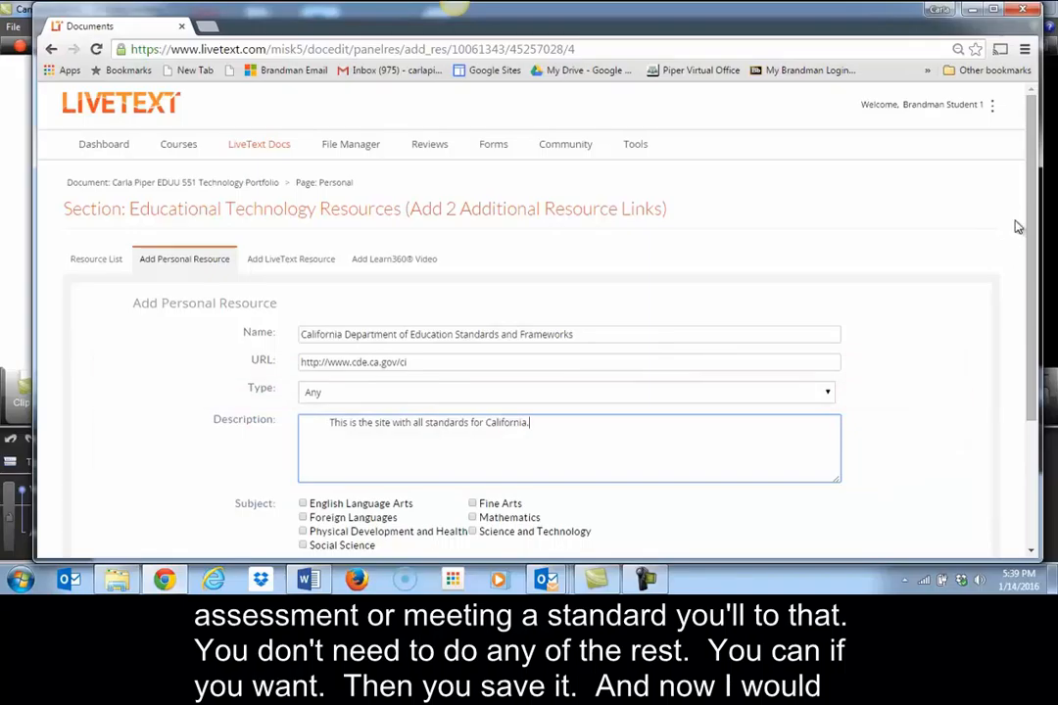
- Save the new personal resource and finish editing the Educational Technology Resources section
drag(1031, 279, 1030, 389)
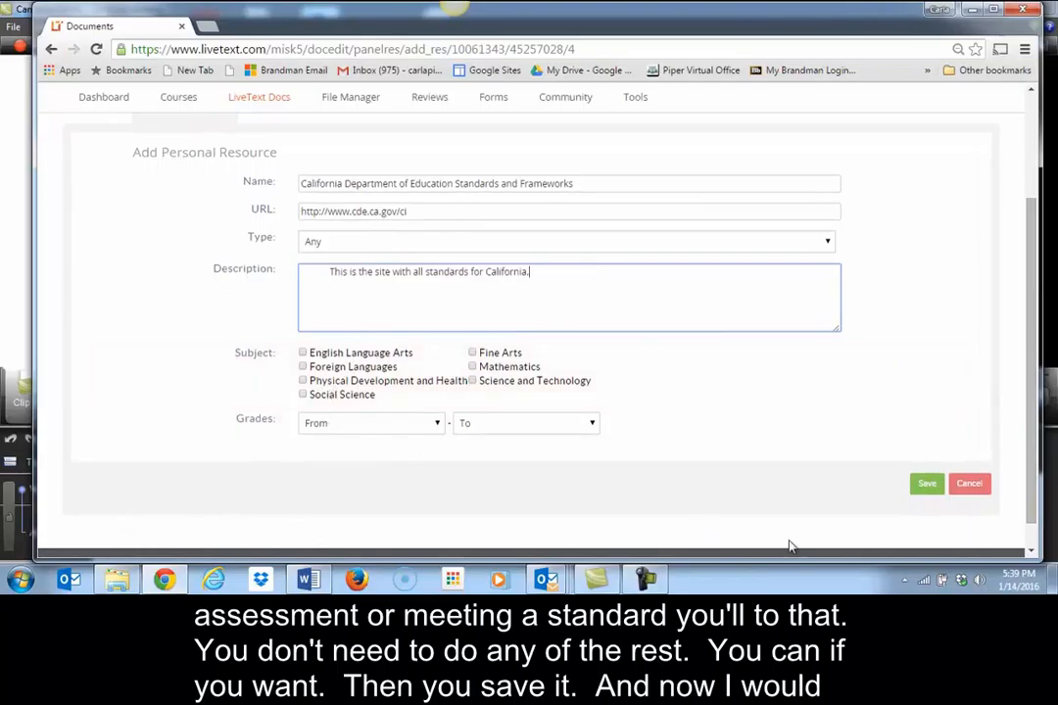
click(928, 486)
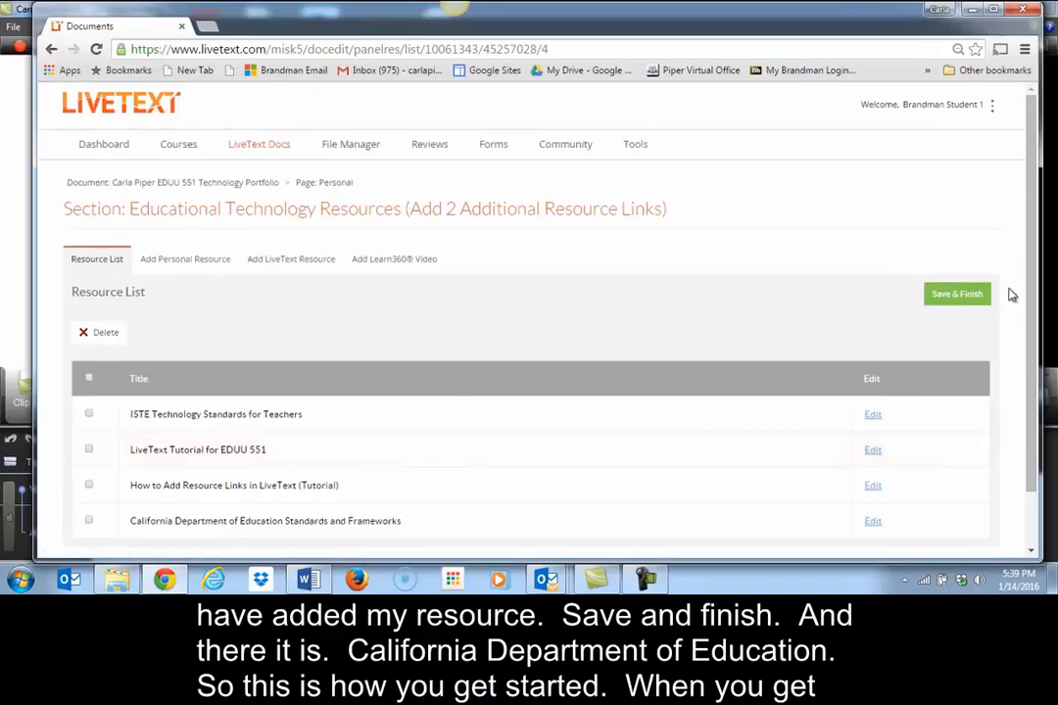
click(952, 301)
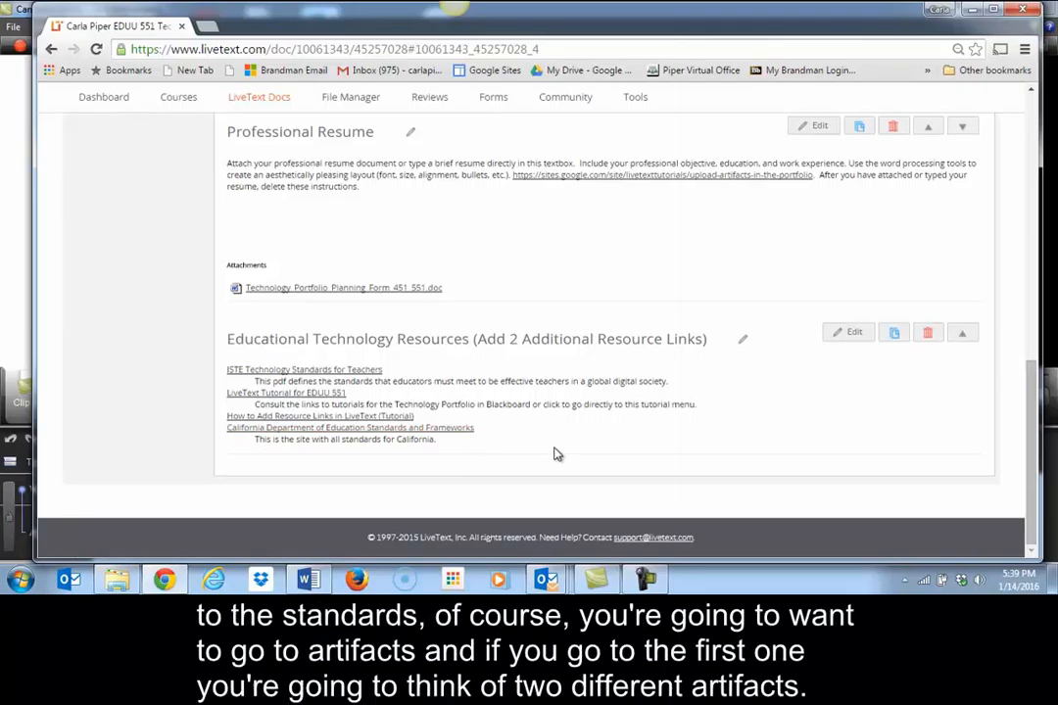
- Go to the page "1. Facilitate and Inspire Student Learning and Creativity" and open its Artifacts section for editing
scroll(554, 446, up, 3)
scroll(554, 445, up, 3)
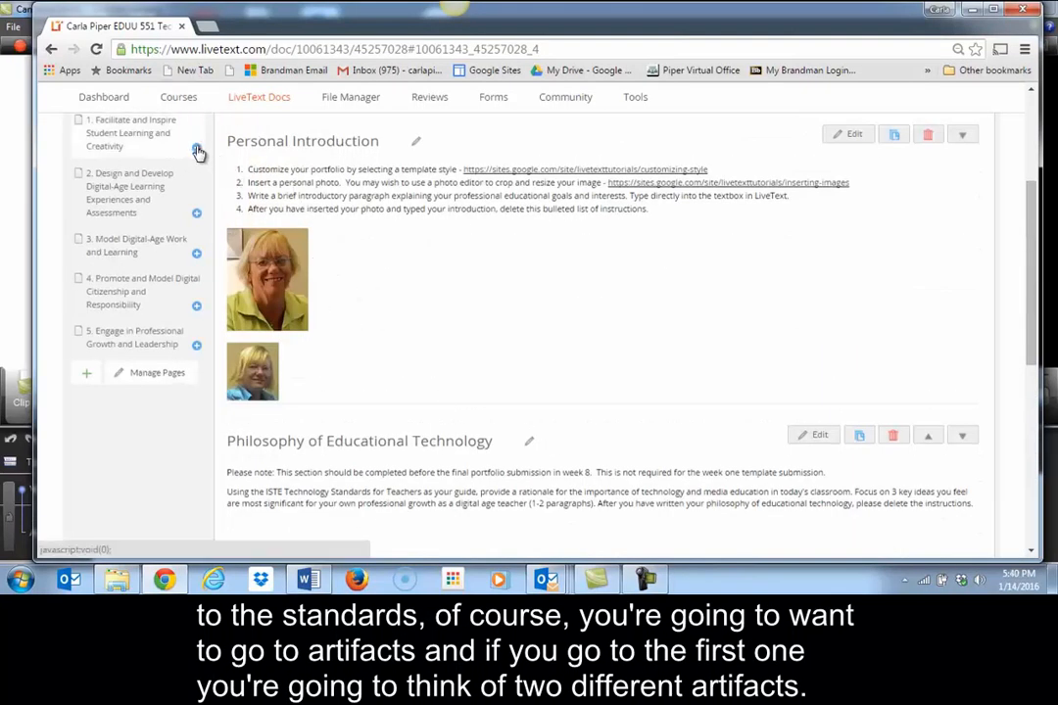
click(196, 147)
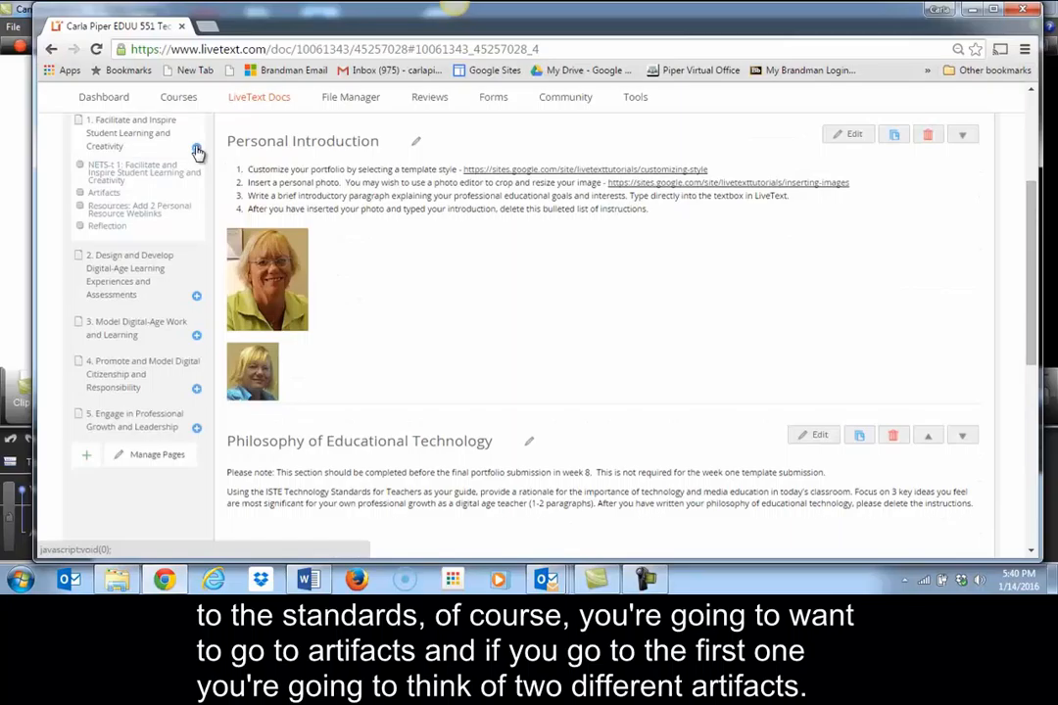
click(133, 128)
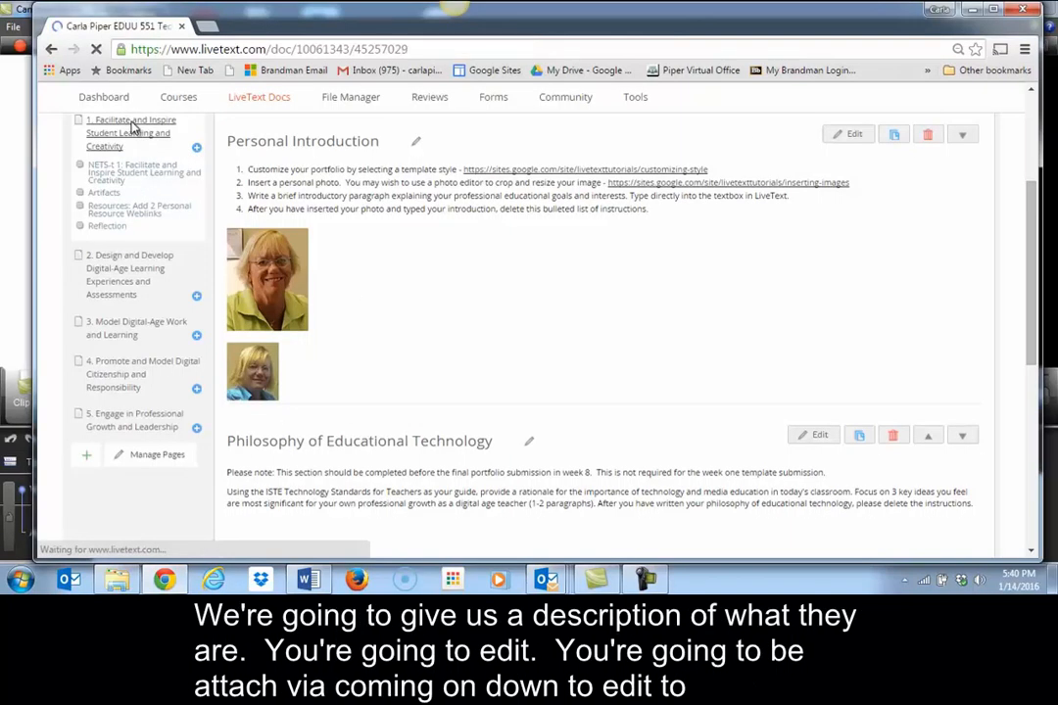
scroll(331, 389, down, 1)
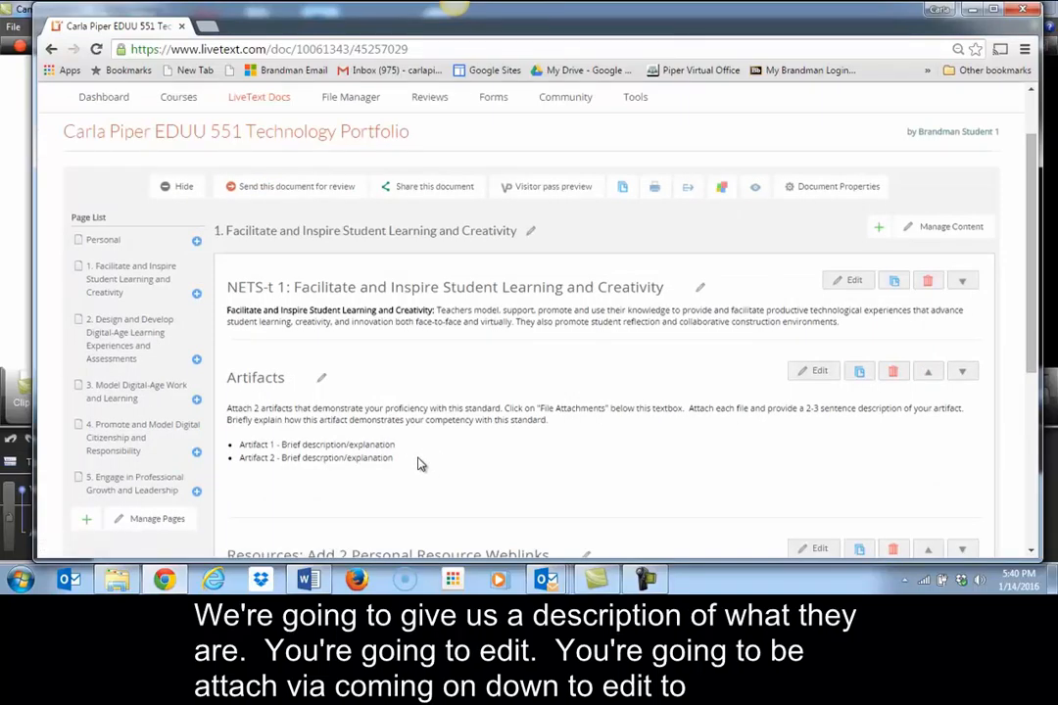
click(819, 372)
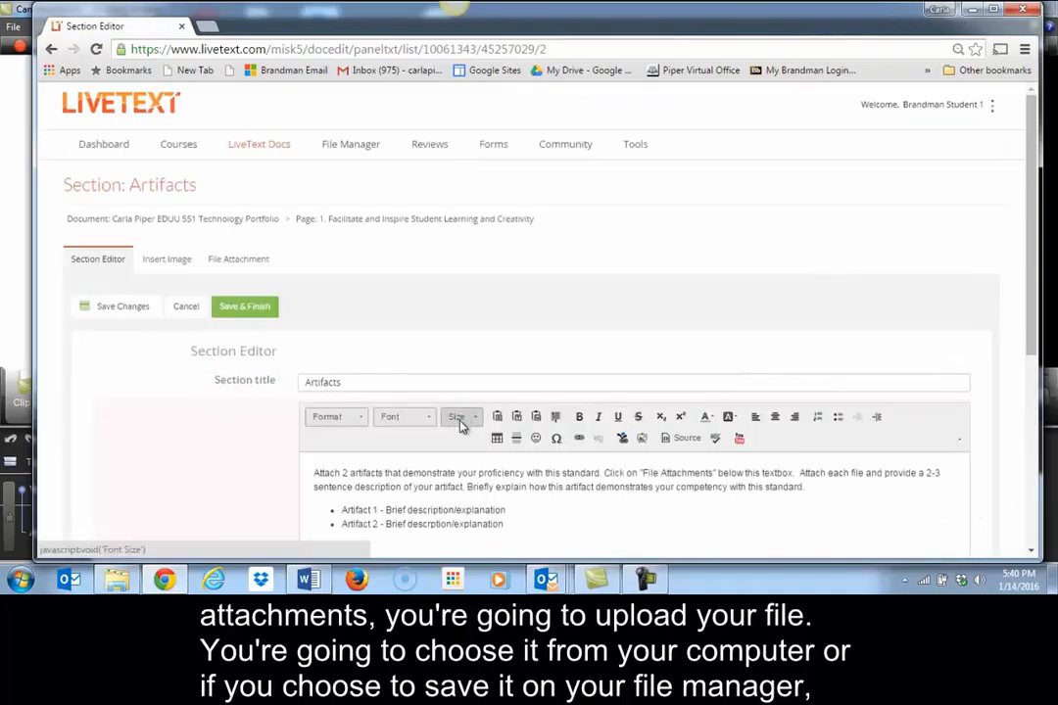
- Check the file upload options for the Artifacts section's attachments, return to the page and look over its Artifacts, Resources and Reflection sections
scroll(460, 423, down, 4)
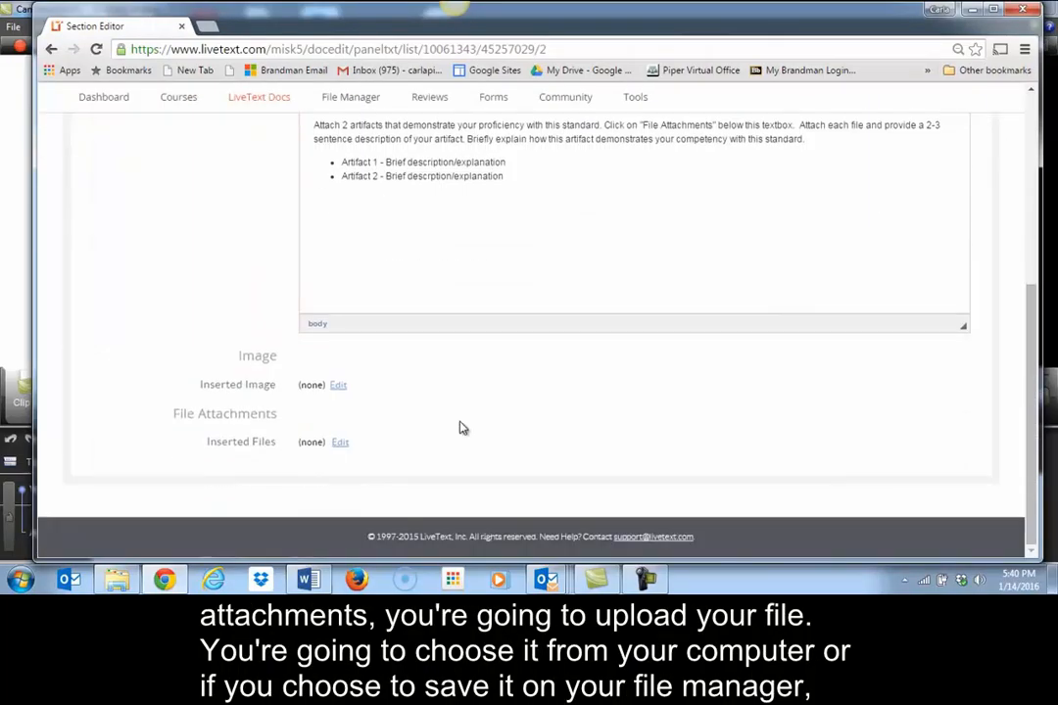
click(340, 441)
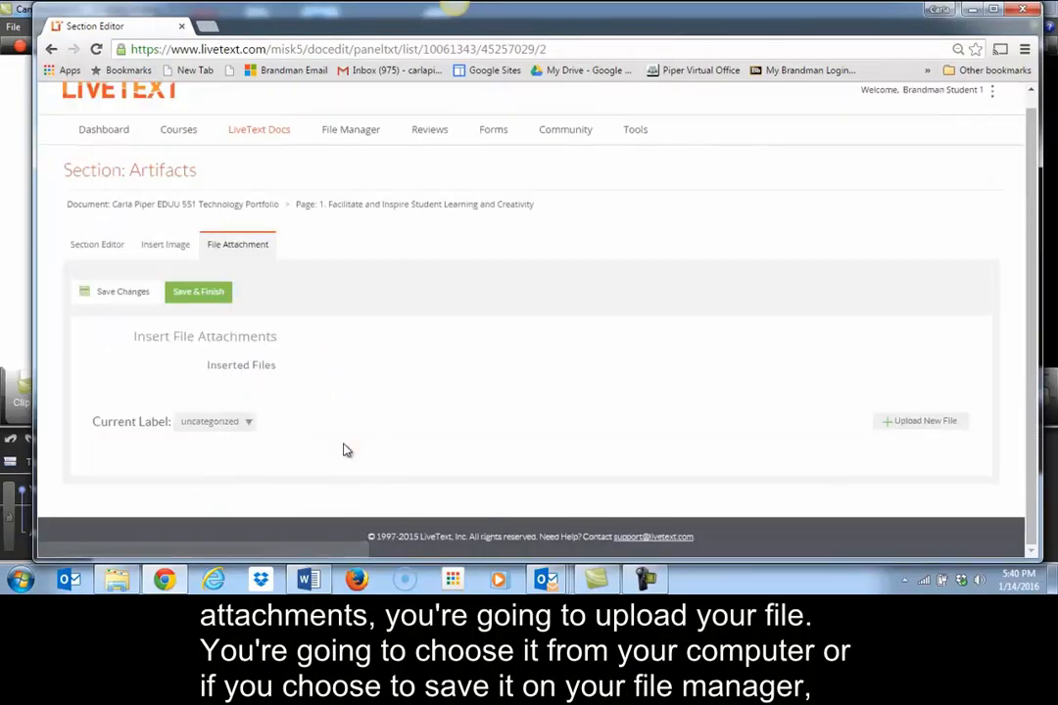
click(919, 421)
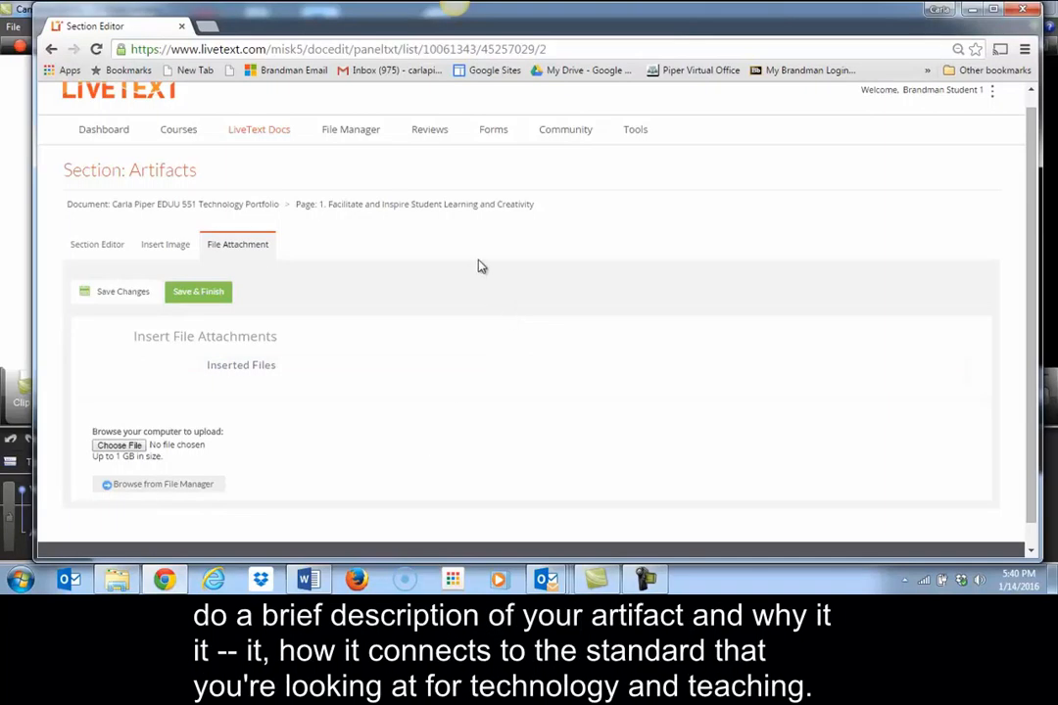
click(501, 211)
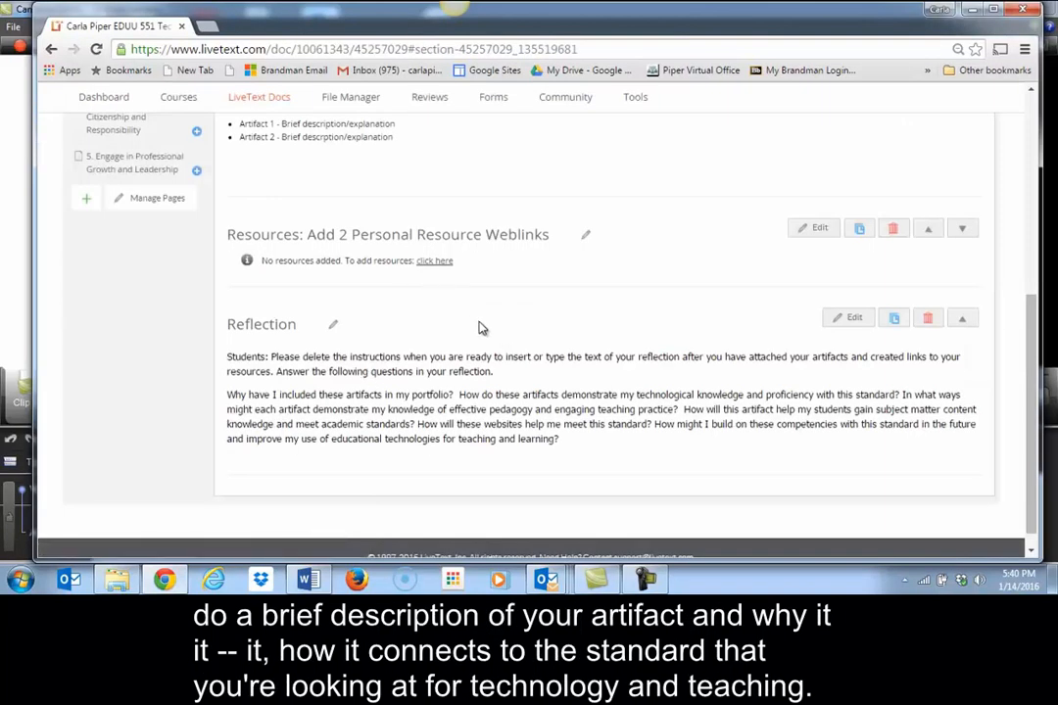
scroll(480, 328, up, 1)
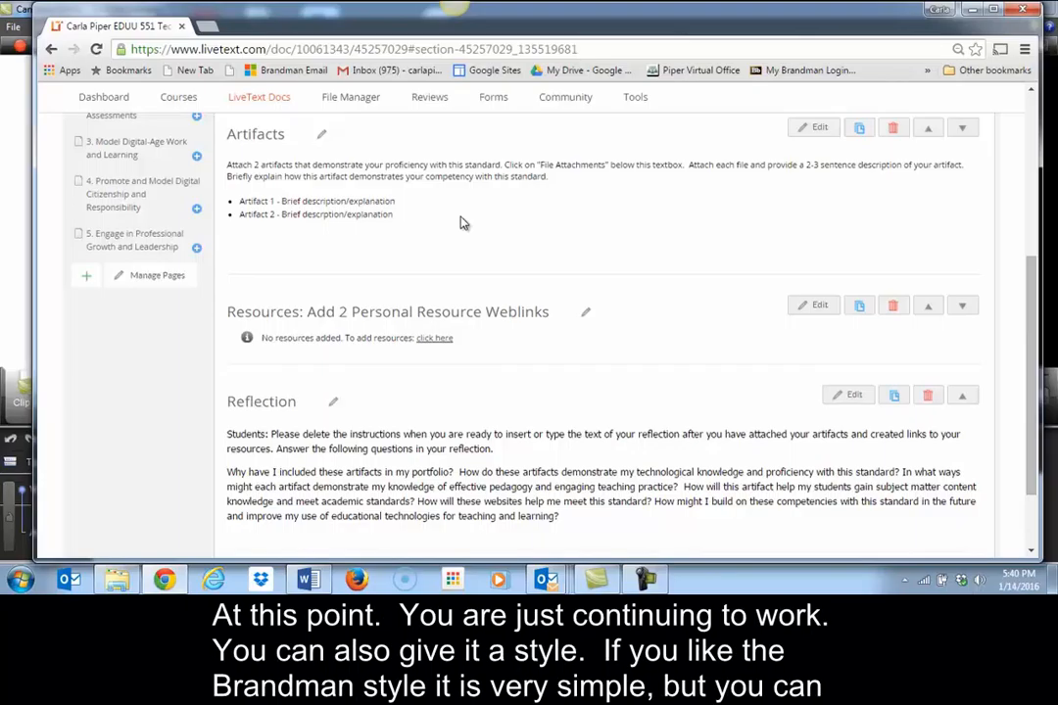
scroll(540, 248, down, 1)
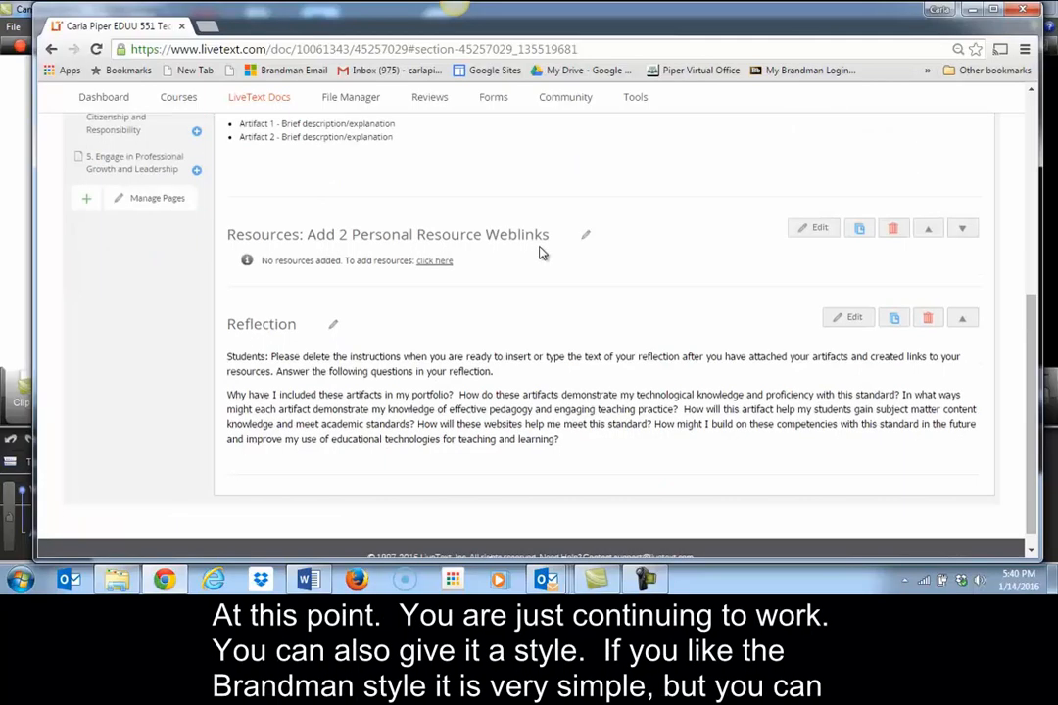
- Apply the Brandman style set to the portfolio document
scroll(538, 249, up, 10)
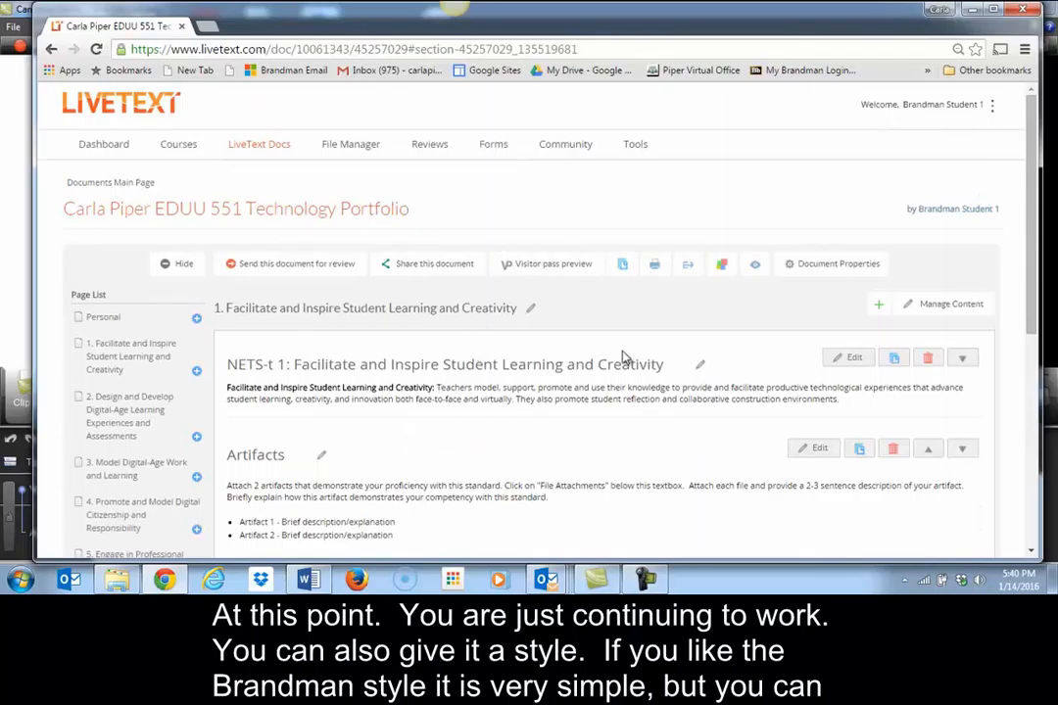
click(721, 264)
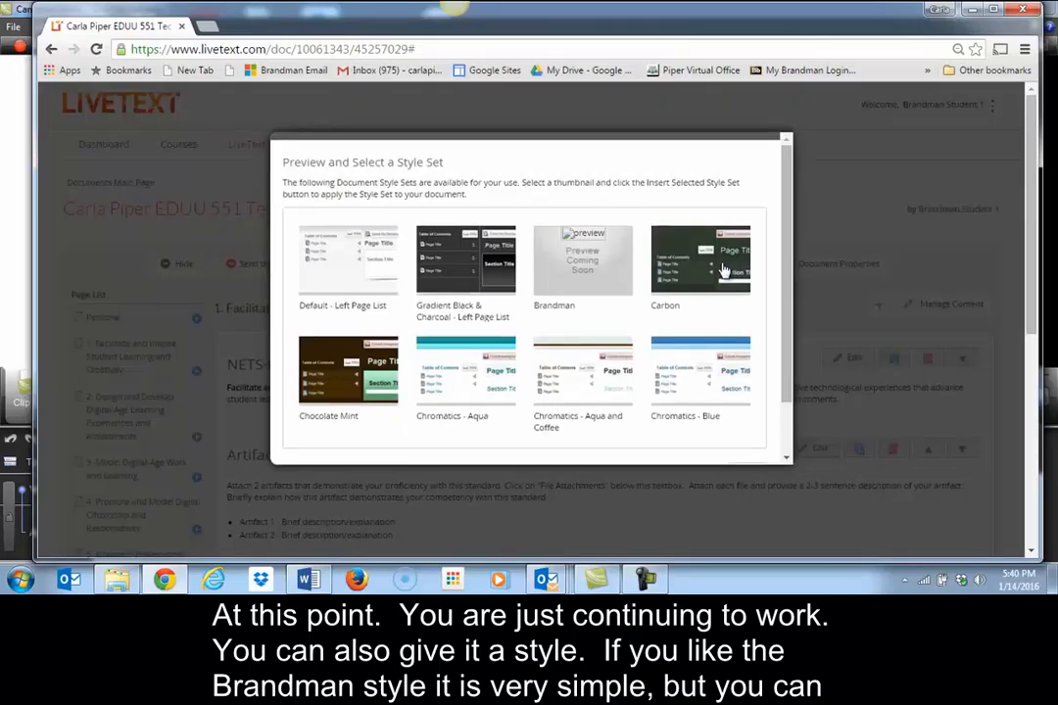
click(614, 280)
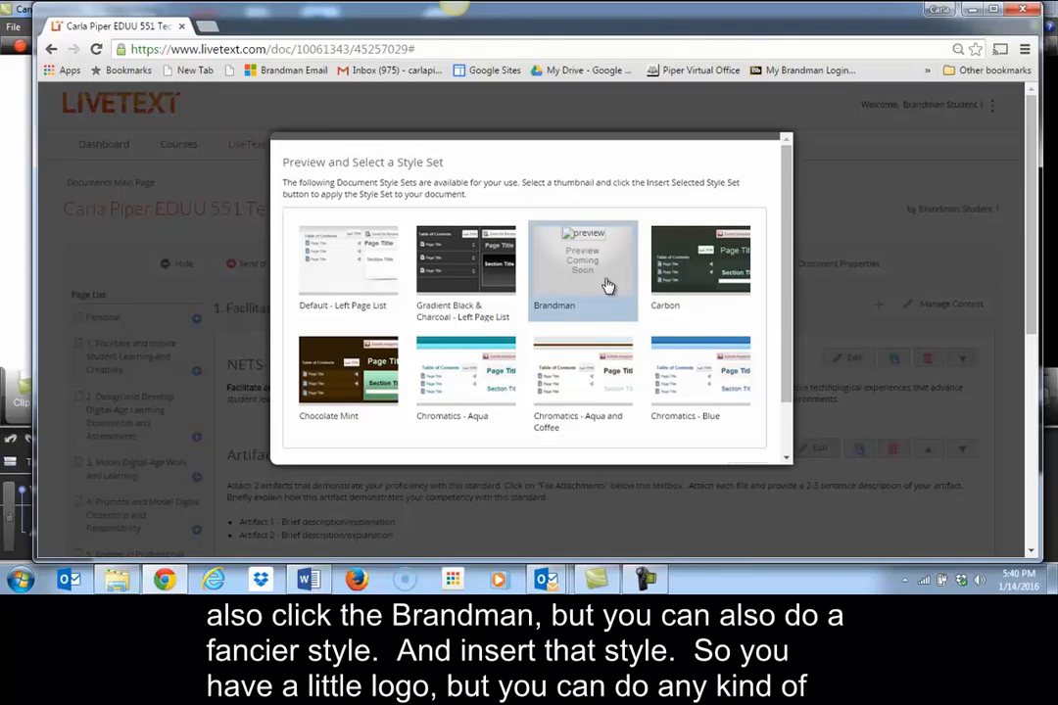
drag(781, 359, 784, 452)
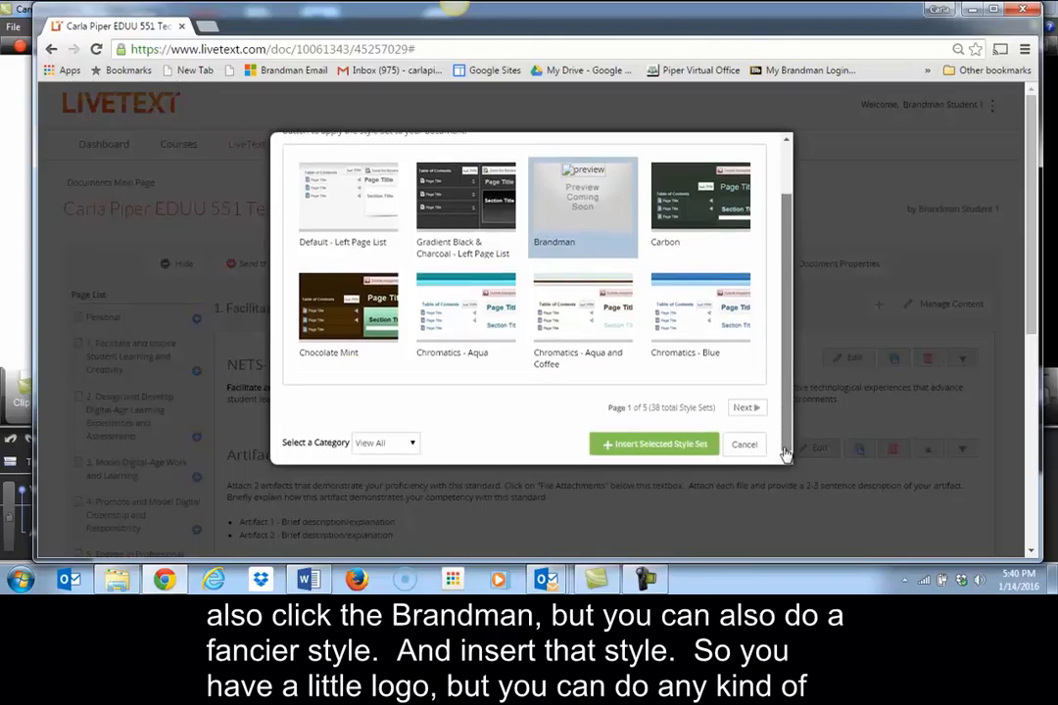
click(650, 445)
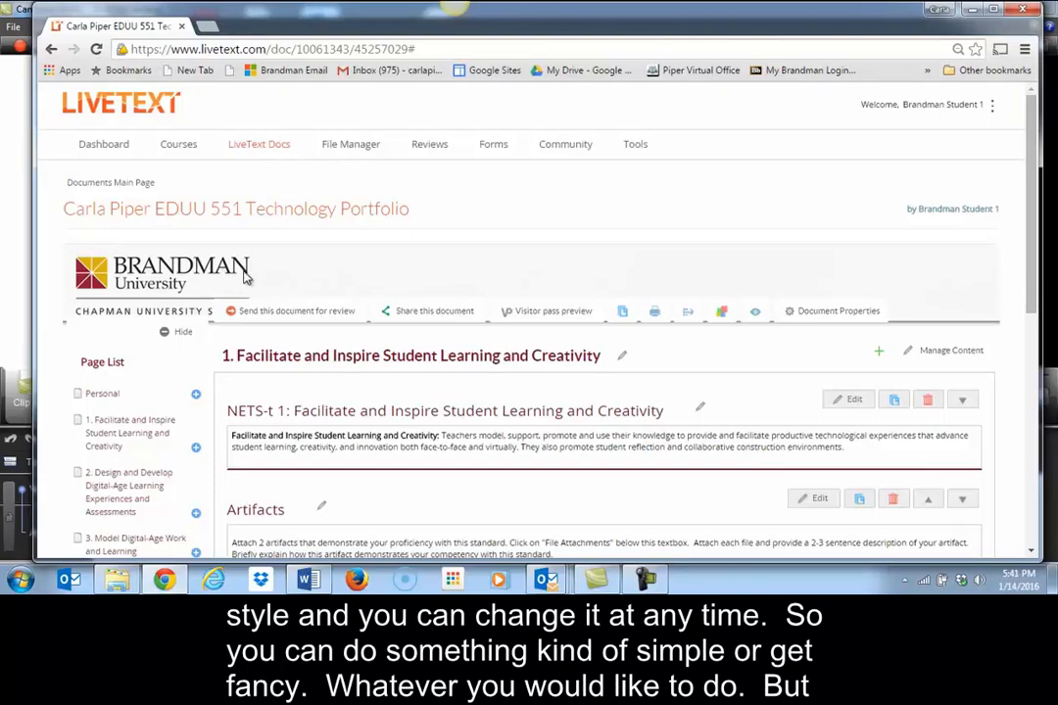
- Change the portfolio document's style set to Chromatics - Blue
click(723, 311)
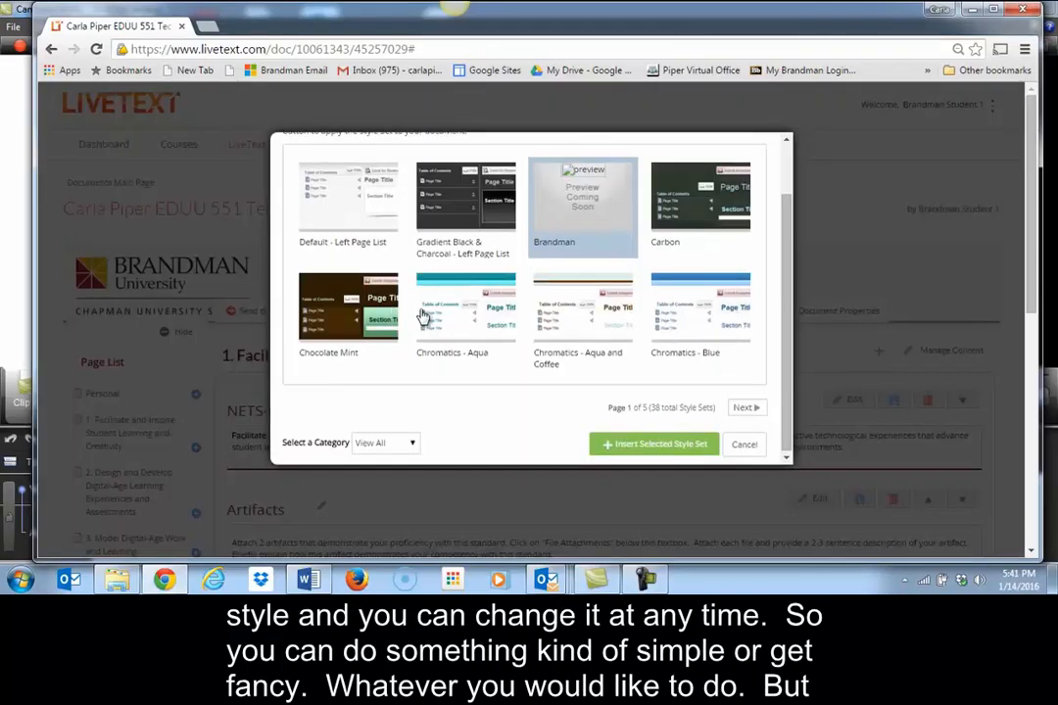
click(700, 311)
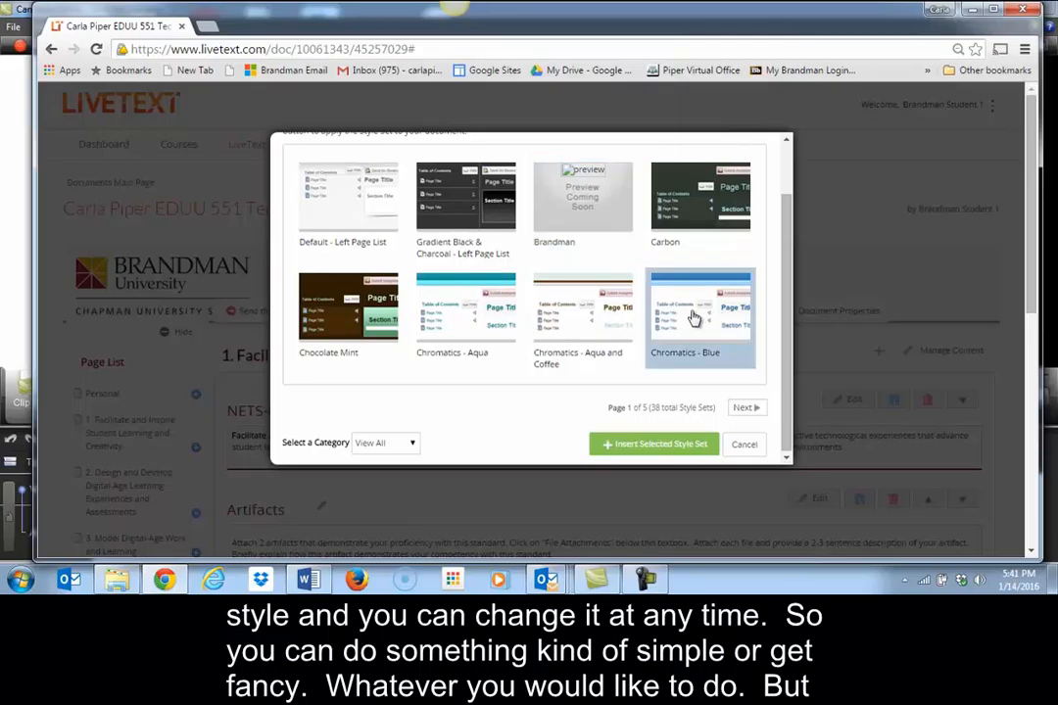
click(654, 444)
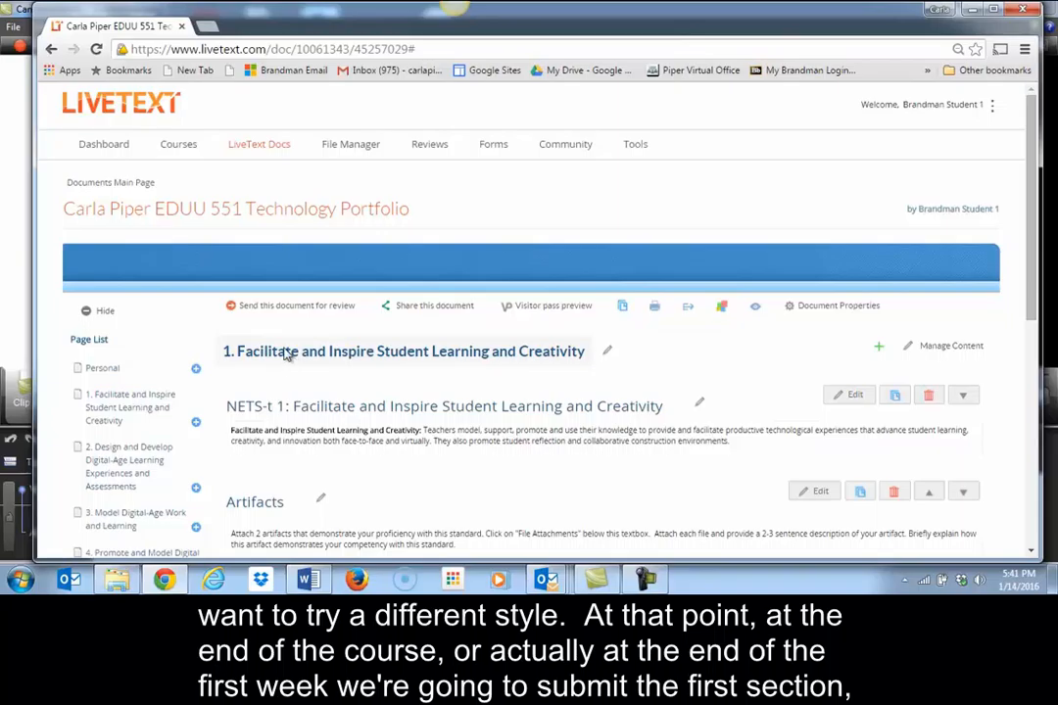
- Go to the dashboard and begin the EDUU 551 Technology Portfolio assignment for course 101
click(184, 147)
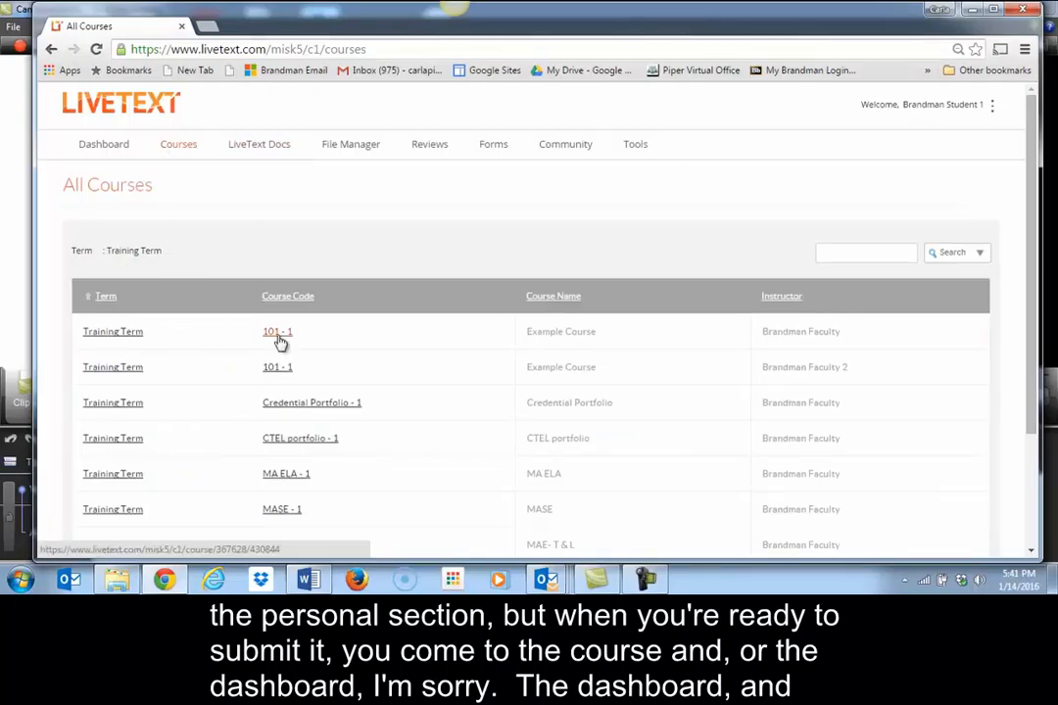
click(102, 144)
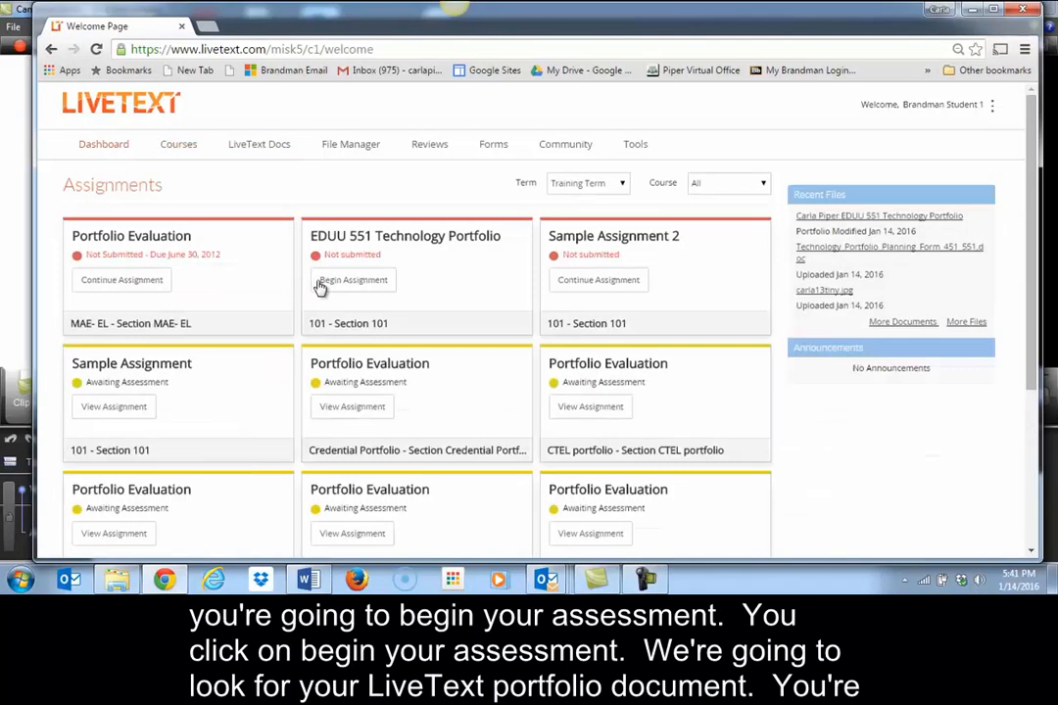
click(381, 281)
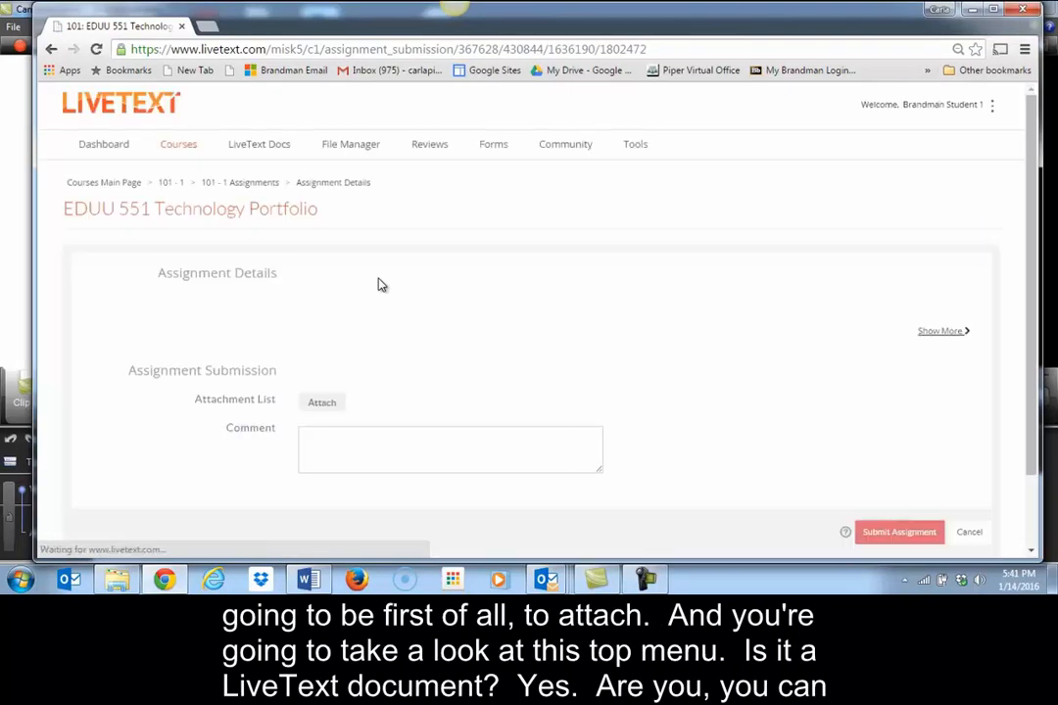
- Attach the EDUU 551 Technology Portfolio to the assignment from the LiveText Documents
click(323, 403)
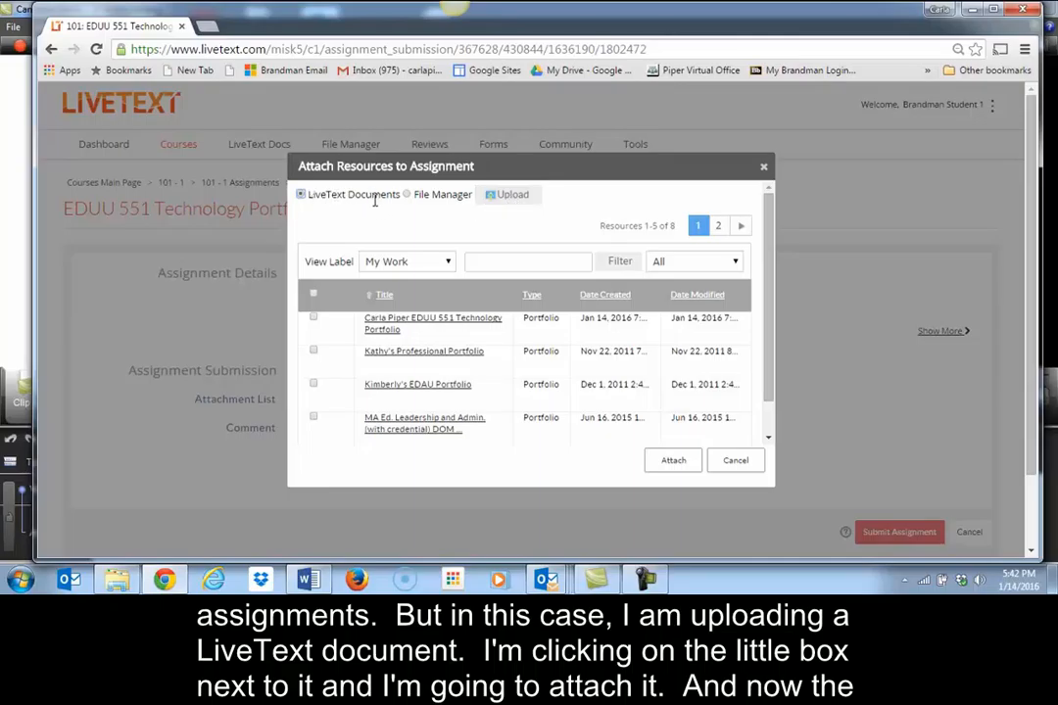
click(314, 319)
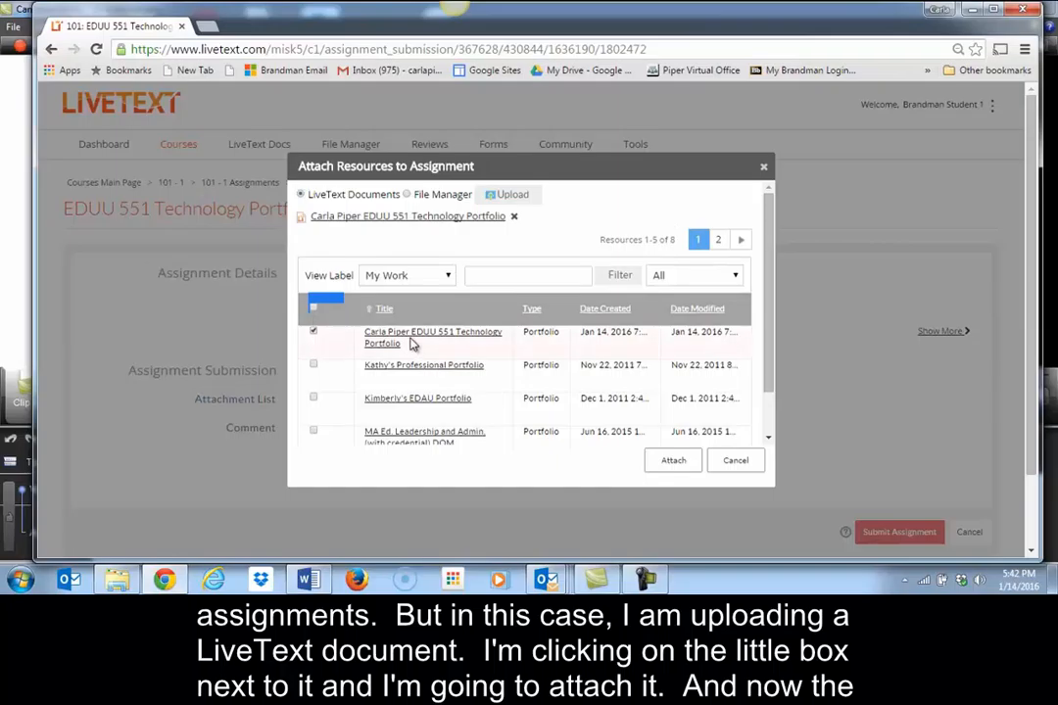
click(685, 461)
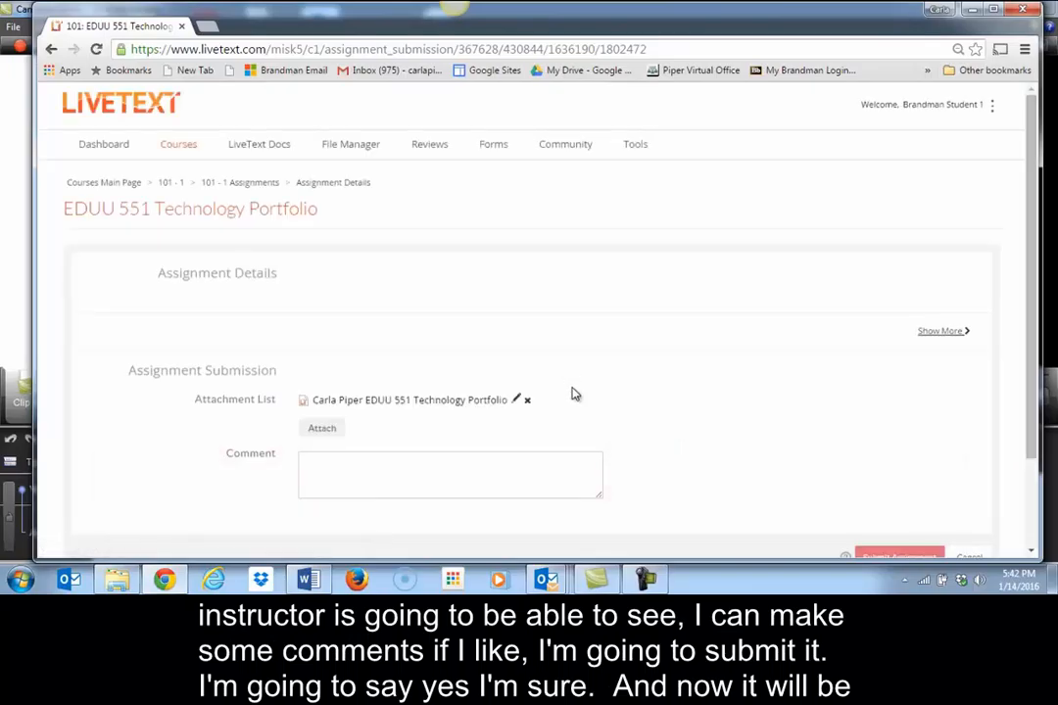
- Submit the EDUU 551 Technology Portfolio assignment with the comment left blank and confirm the submission
scroll(554, 402, down, 1)
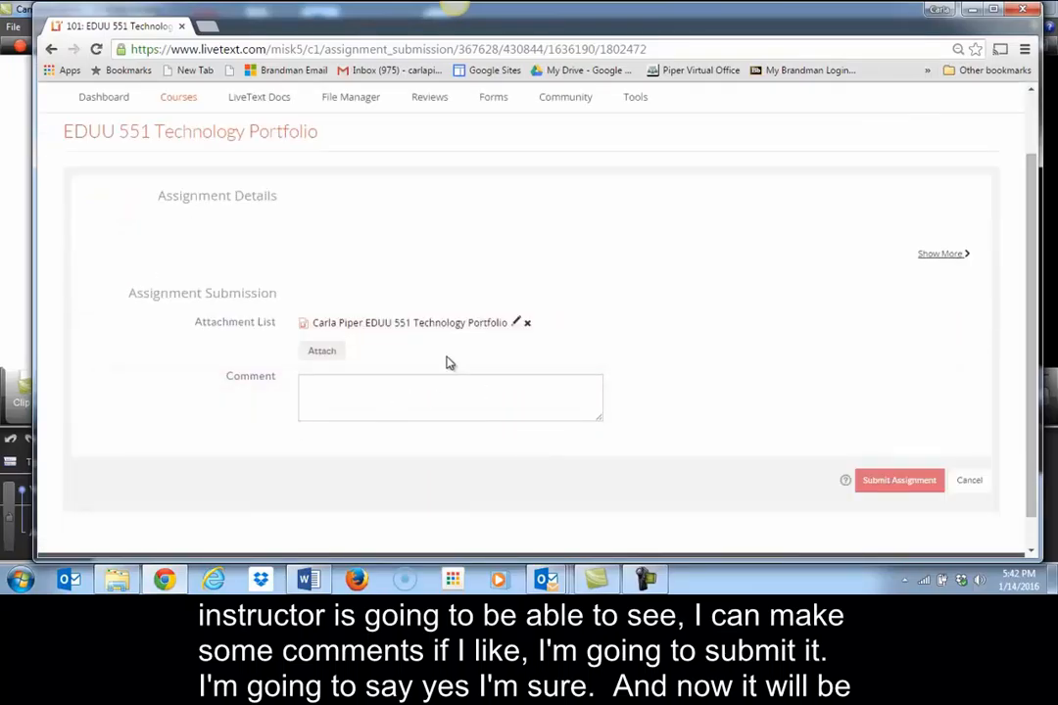
click(327, 386)
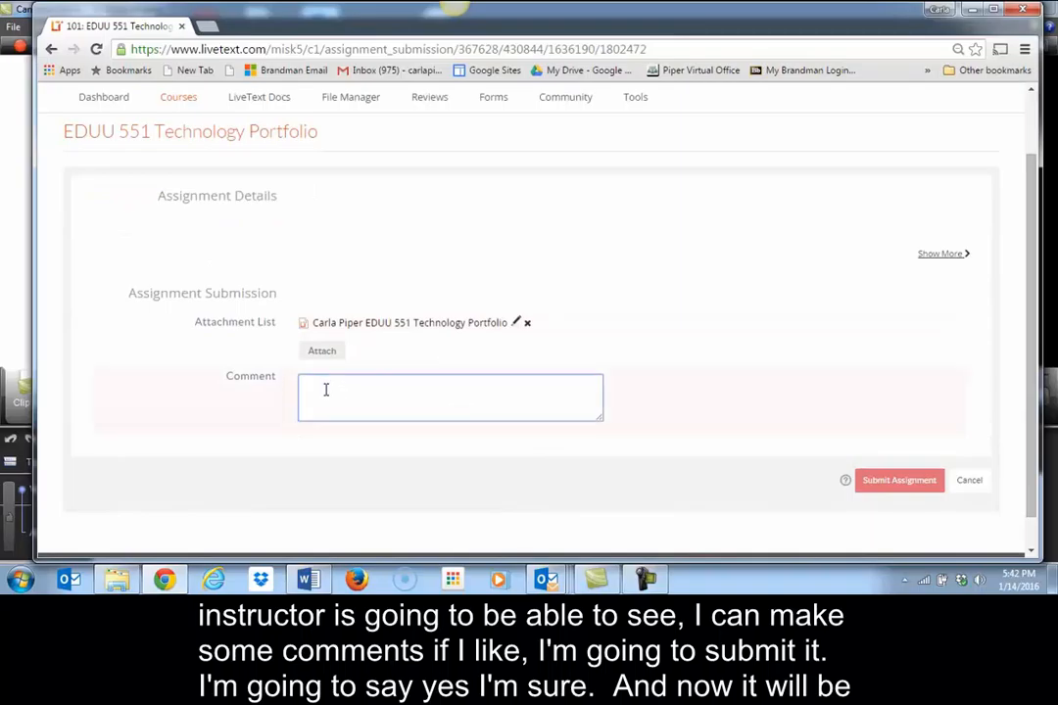
click(914, 483)
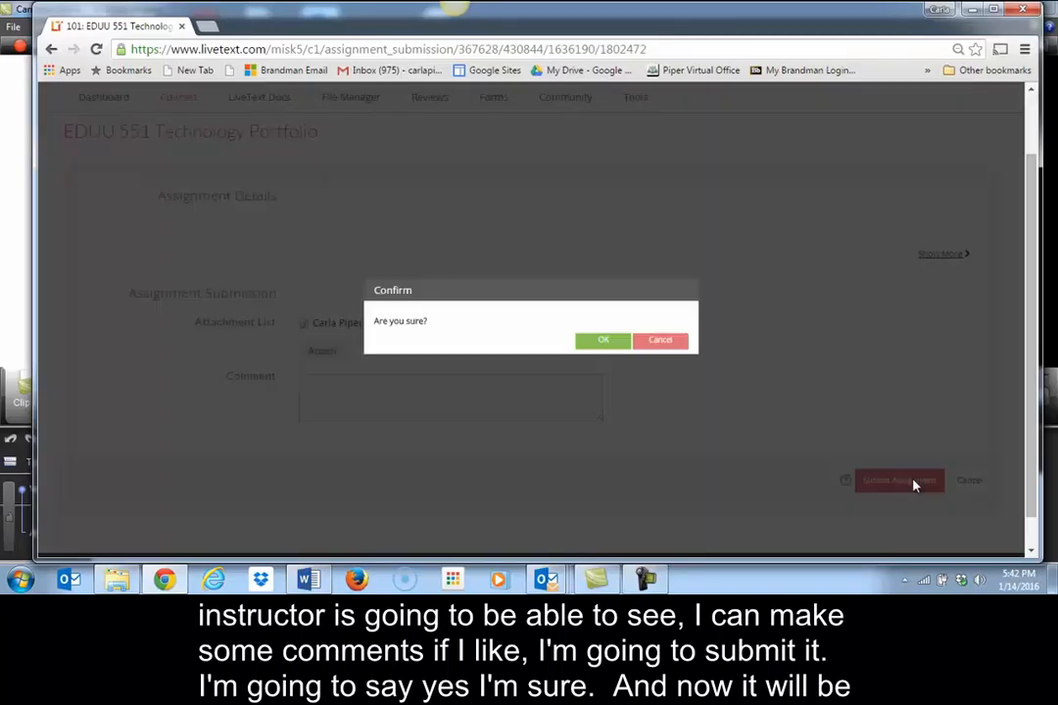
click(612, 343)
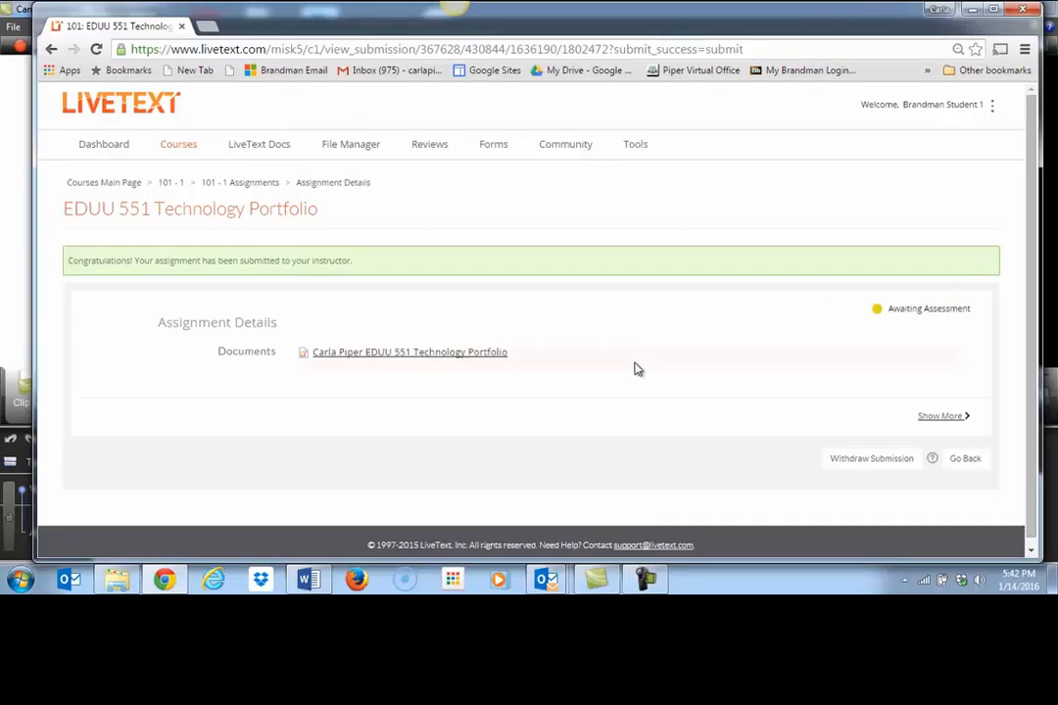
click(645, 579)
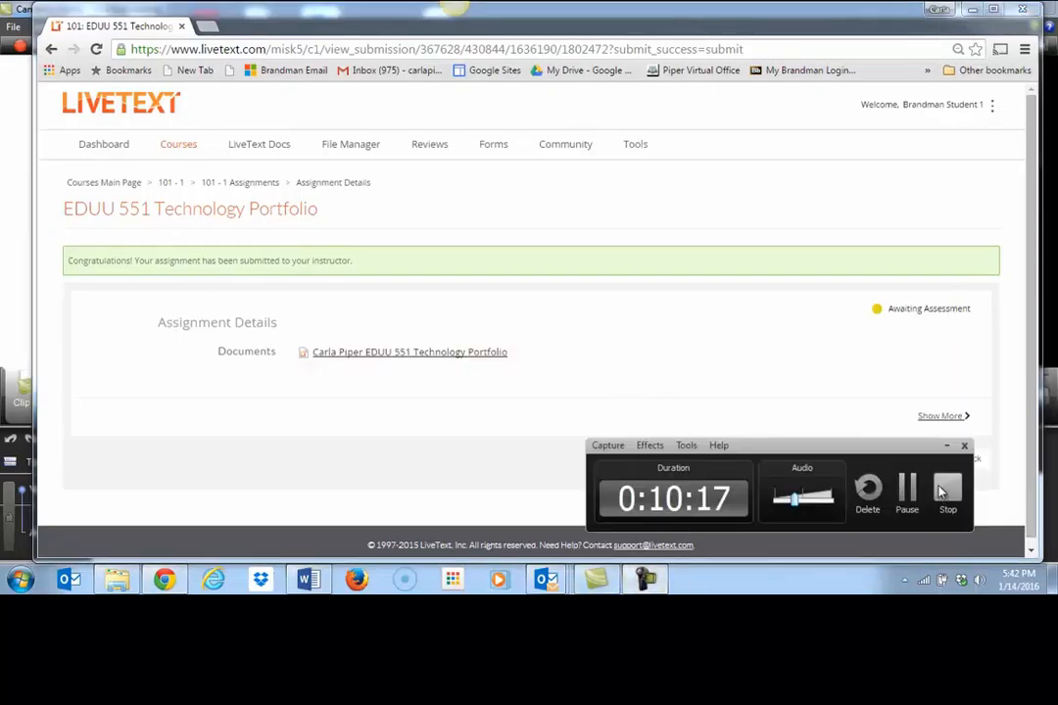